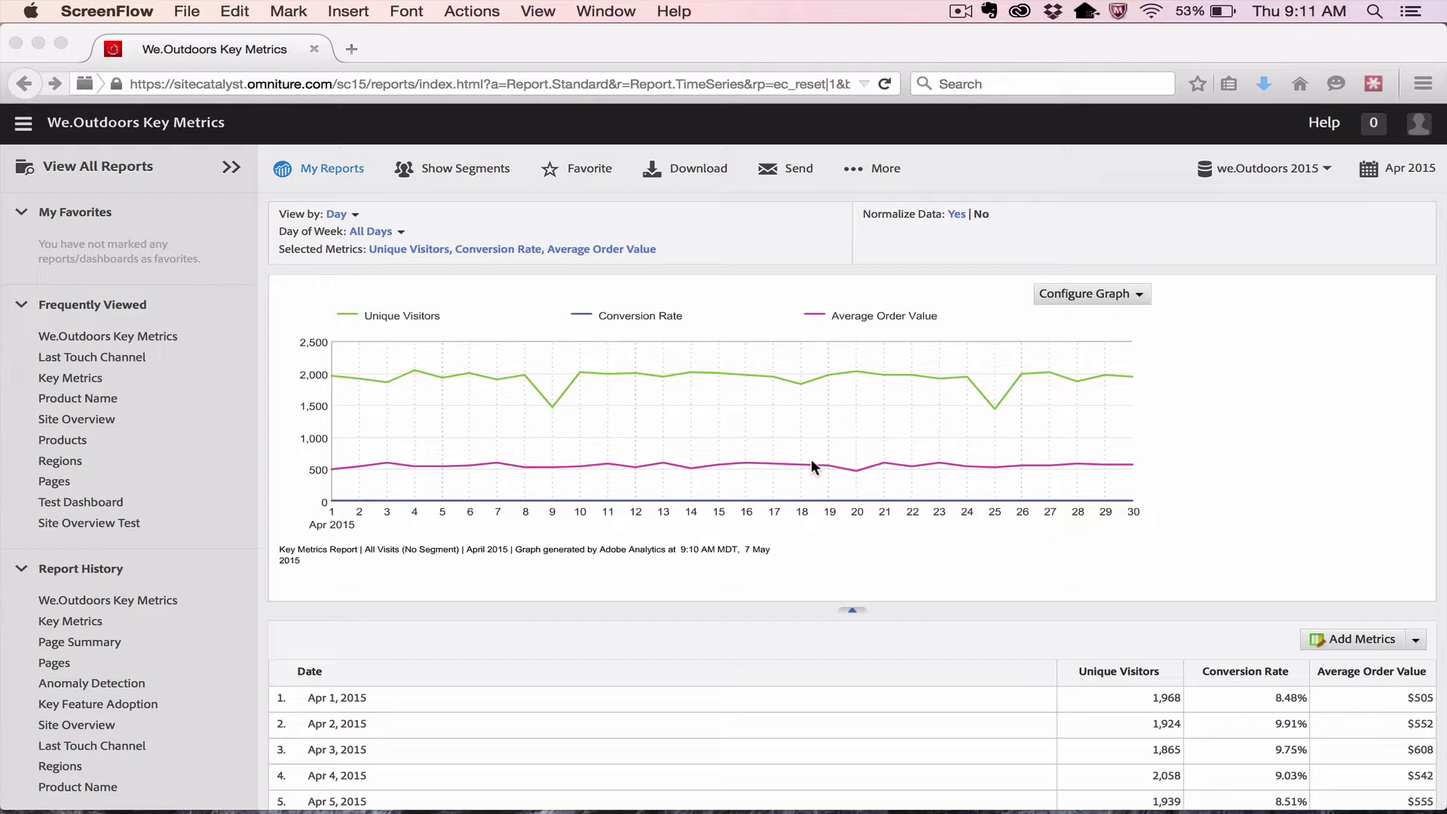
Step: Bring Firefox forward and open the Adobe Marketing Cloud side navigation listing the Analytics tools
left_click(23, 130)
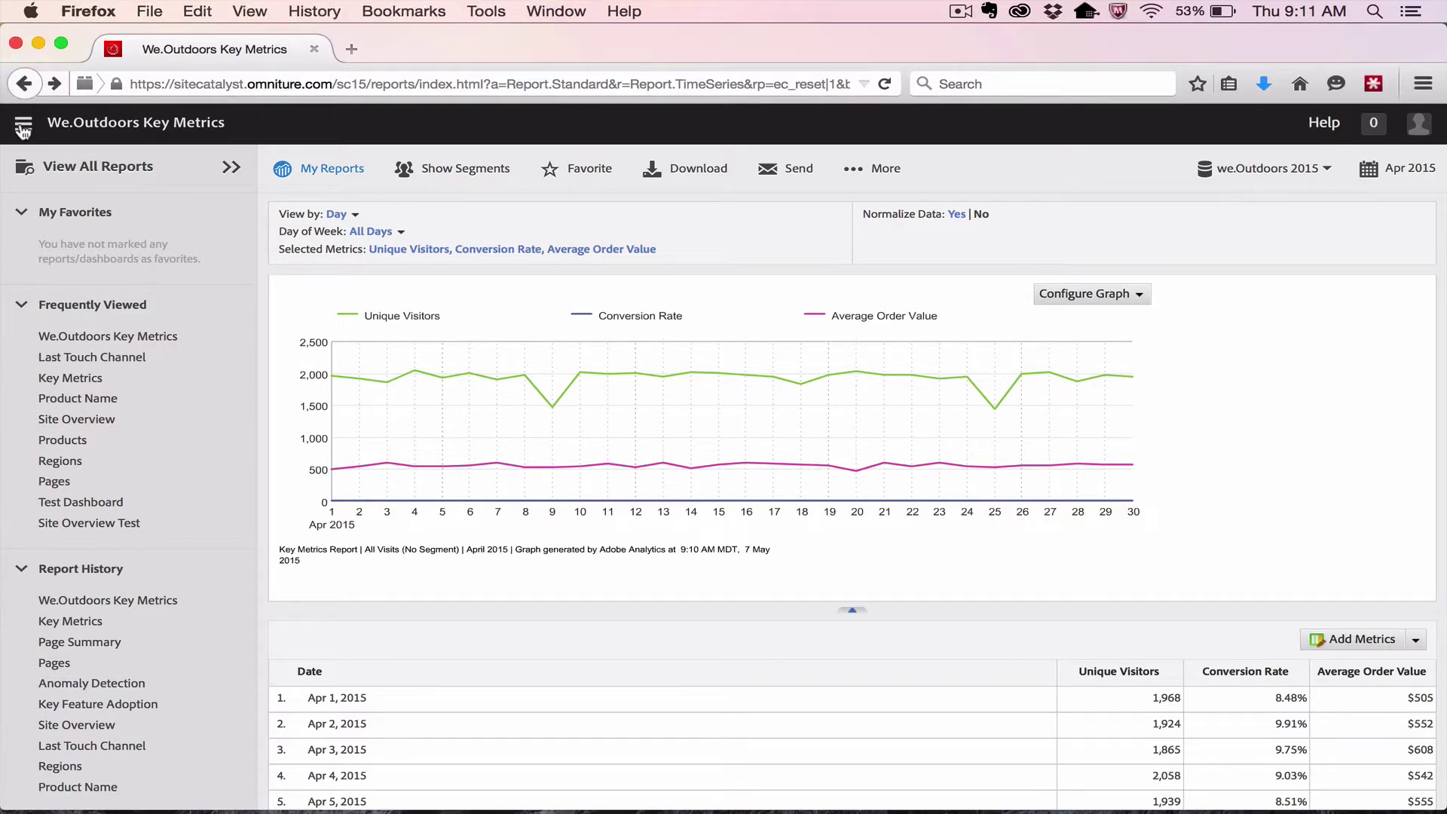
left_click(23, 128)
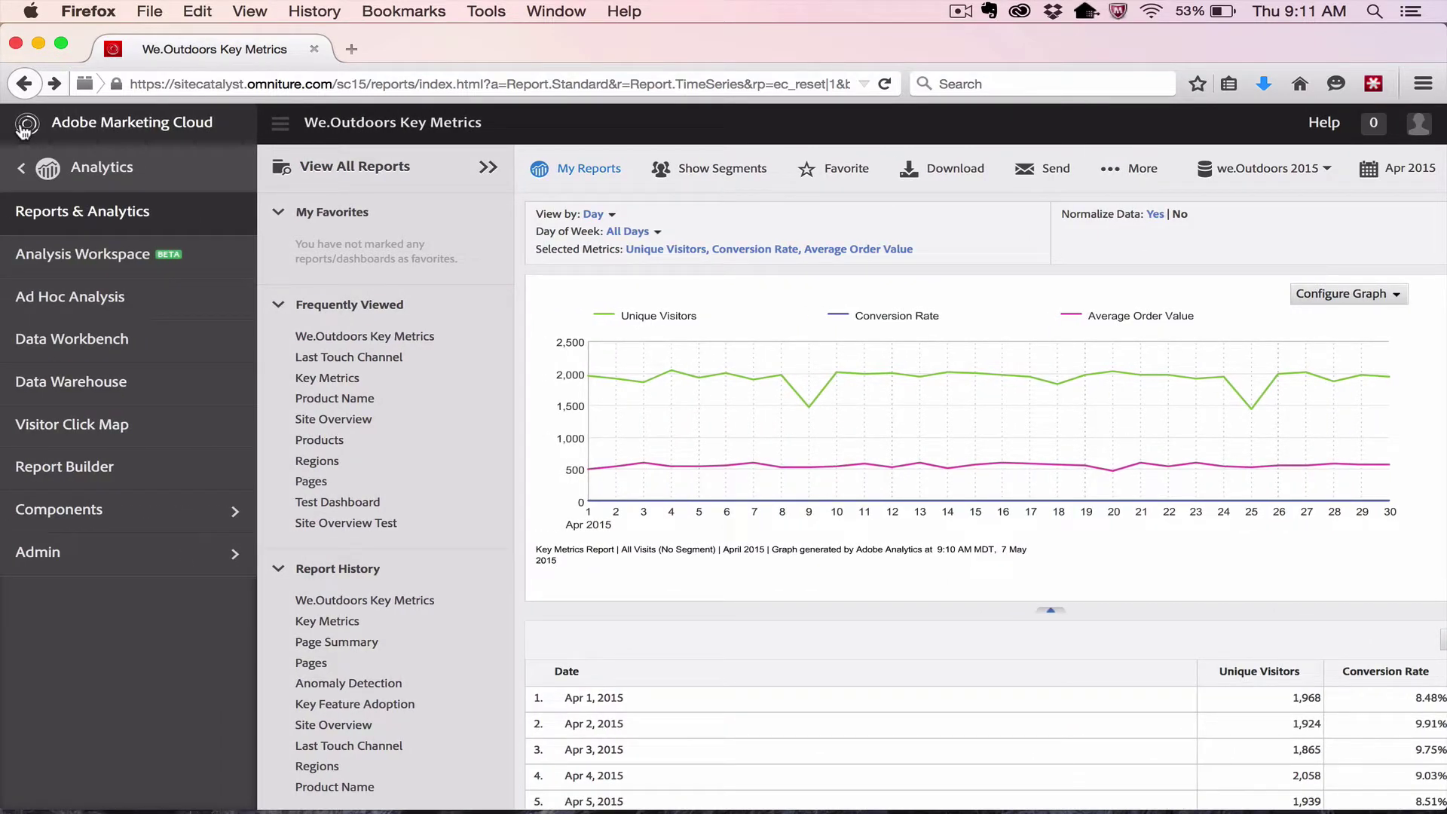
Step: Launch Analysis Workspace to get a new project with a blank Freeform table on we.Outdoors 2015
left_click(94, 261)
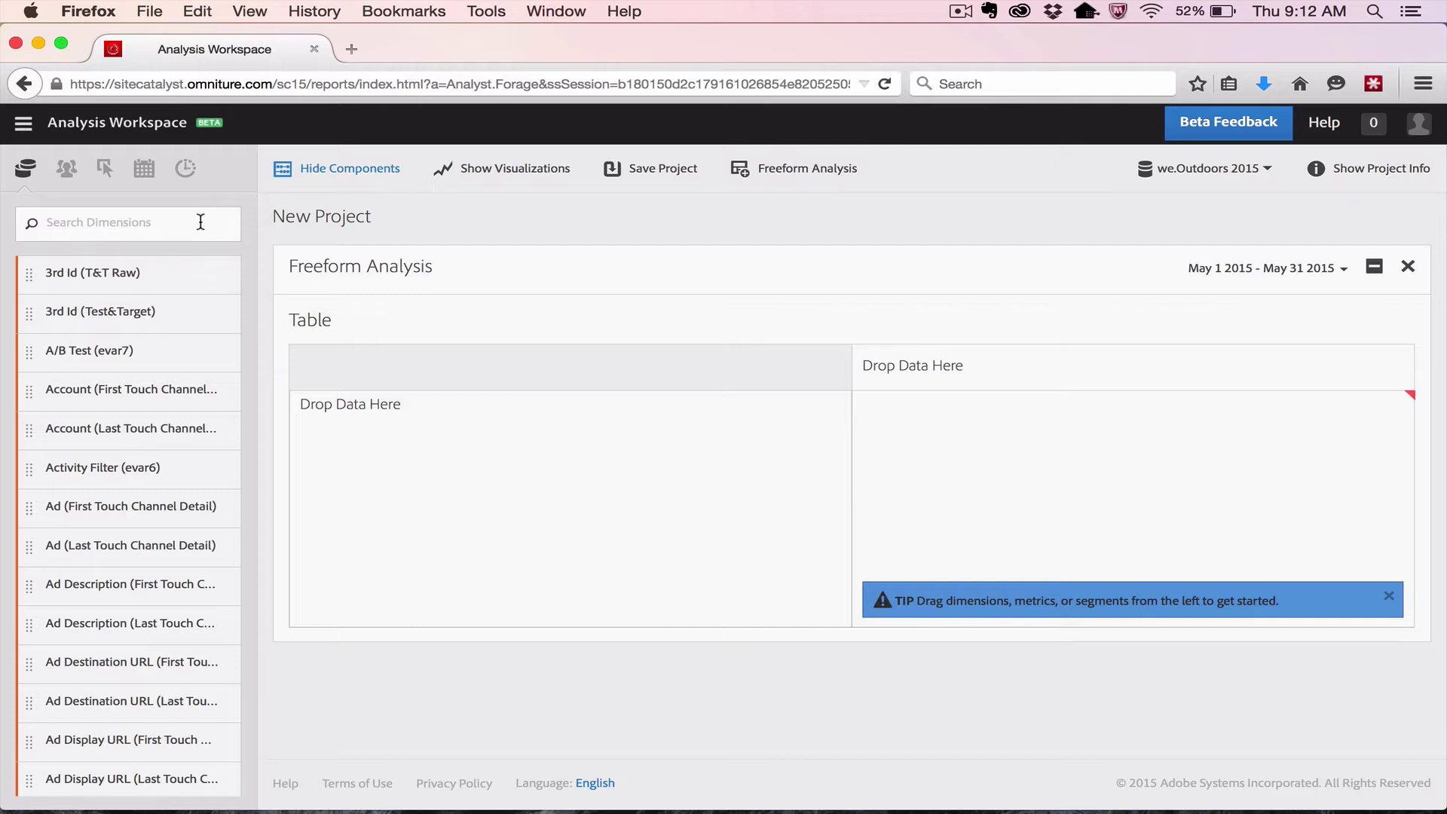
Step: Filter the Dimensions list by 'Produc' after browsing the Segments, Metrics, Date Ranges and Granularities lists
left_click(108, 225)
type("Produc")
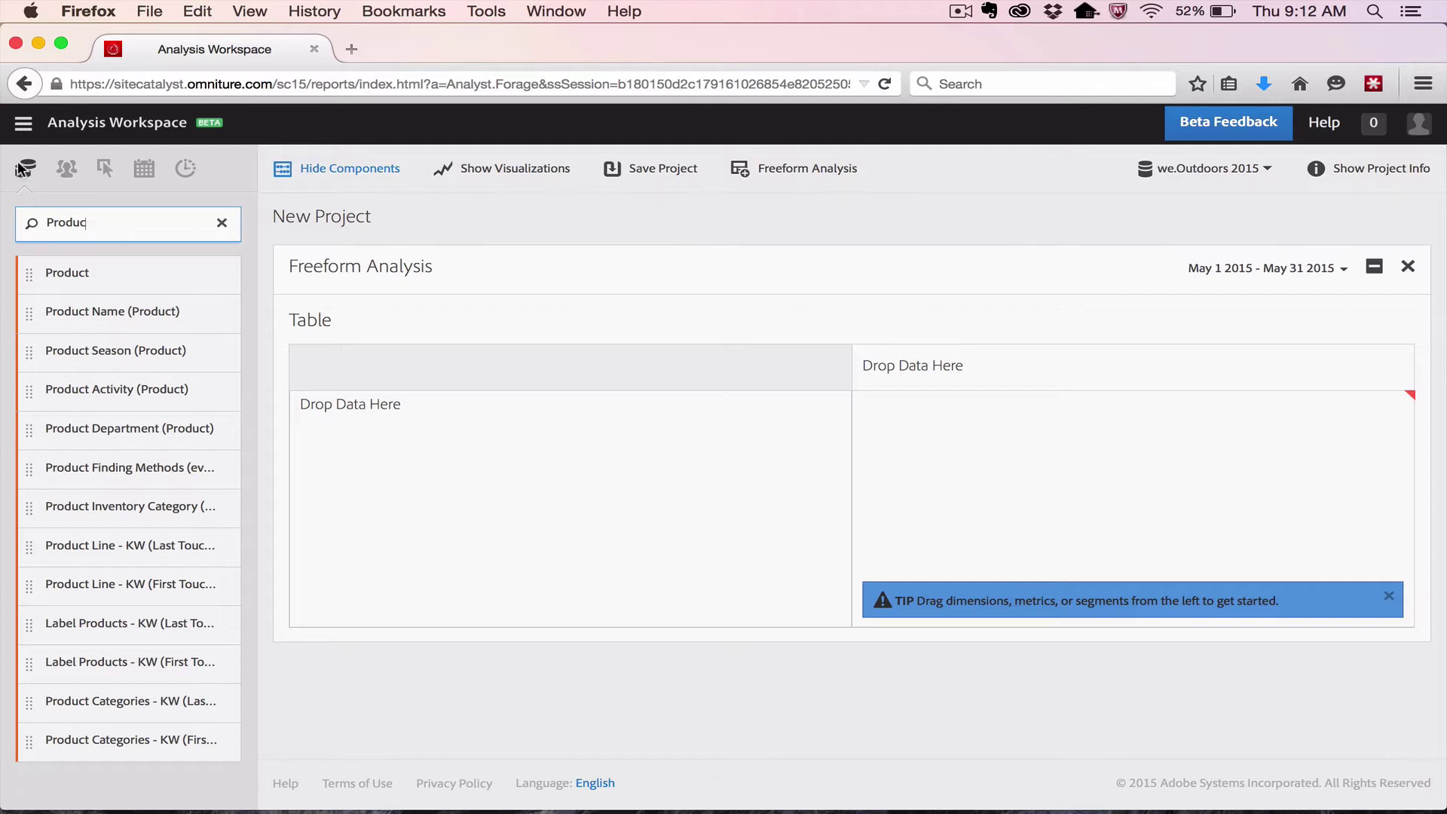
left_click(70, 169)
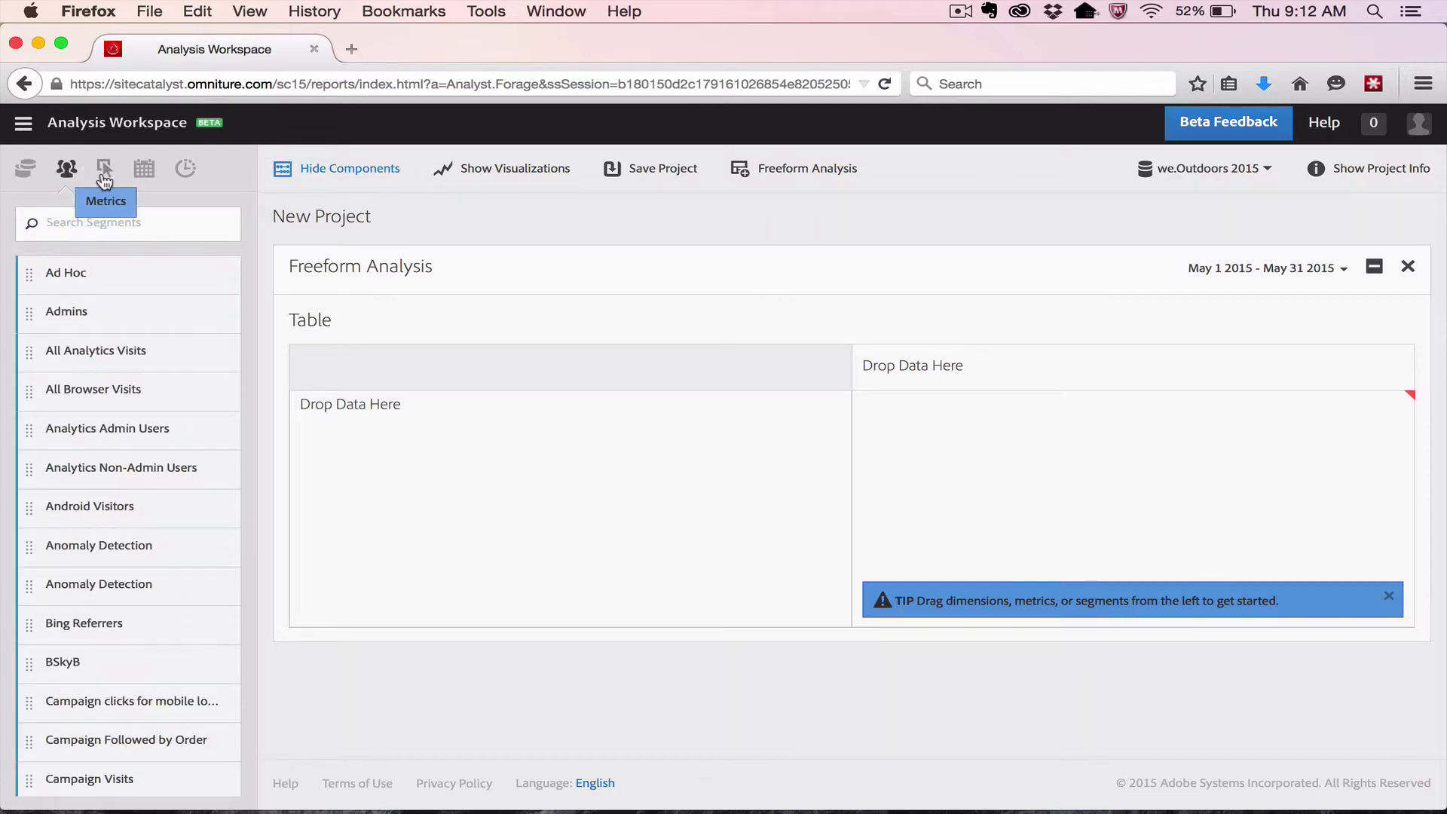
left_click(105, 168)
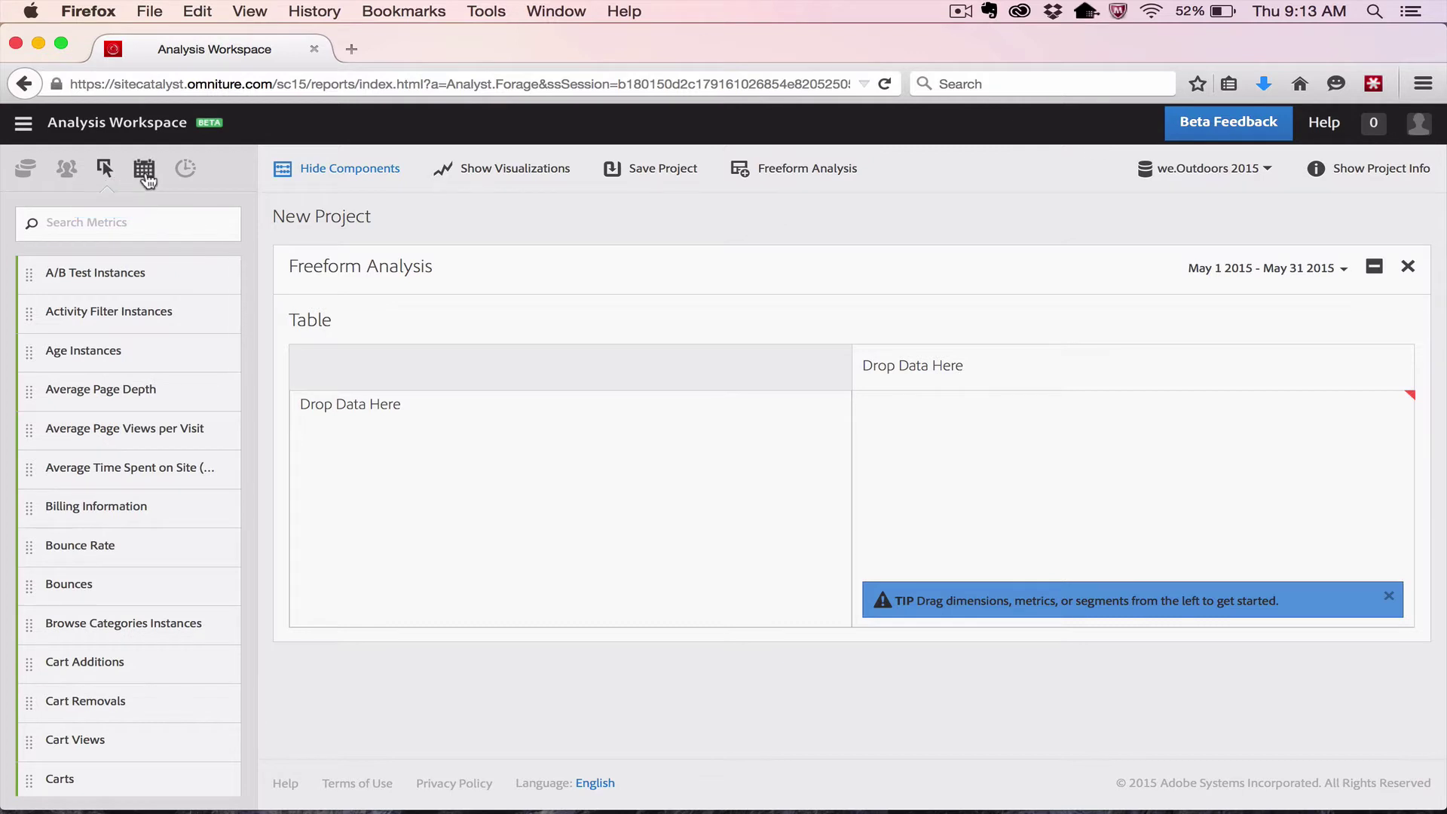
left_click(144, 170)
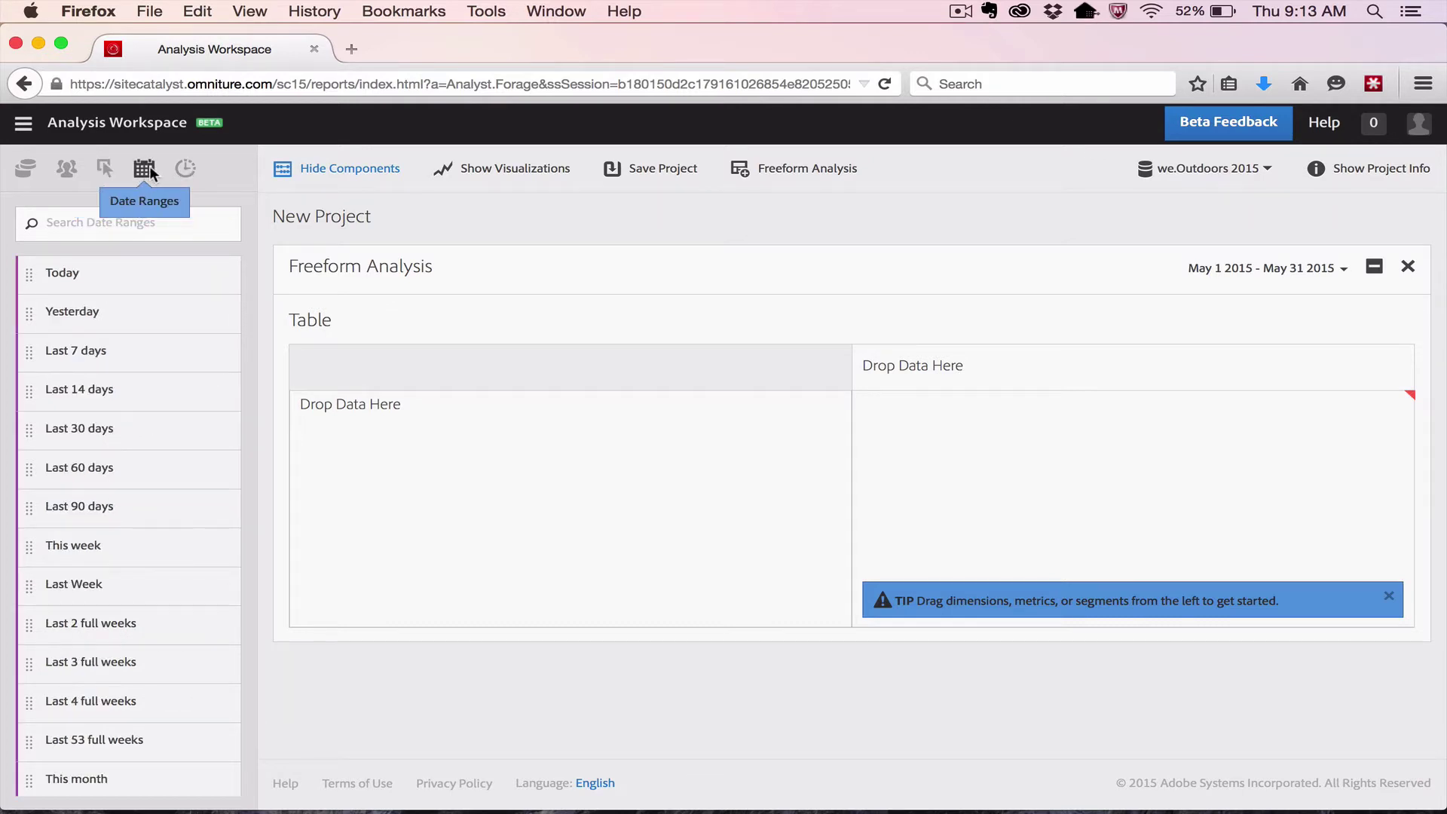
left_click(186, 170)
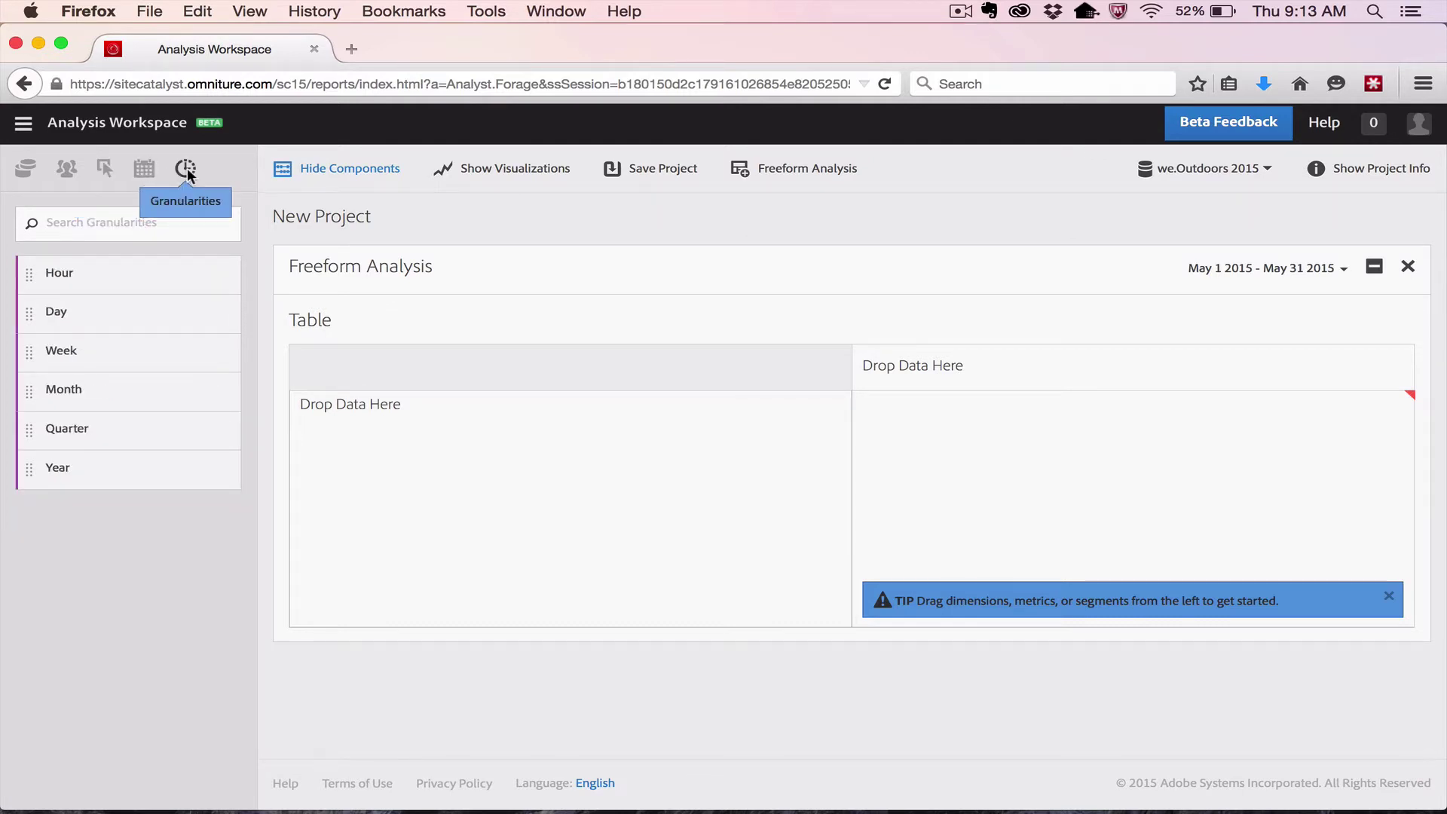
left_click(25, 168)
type("Produc")
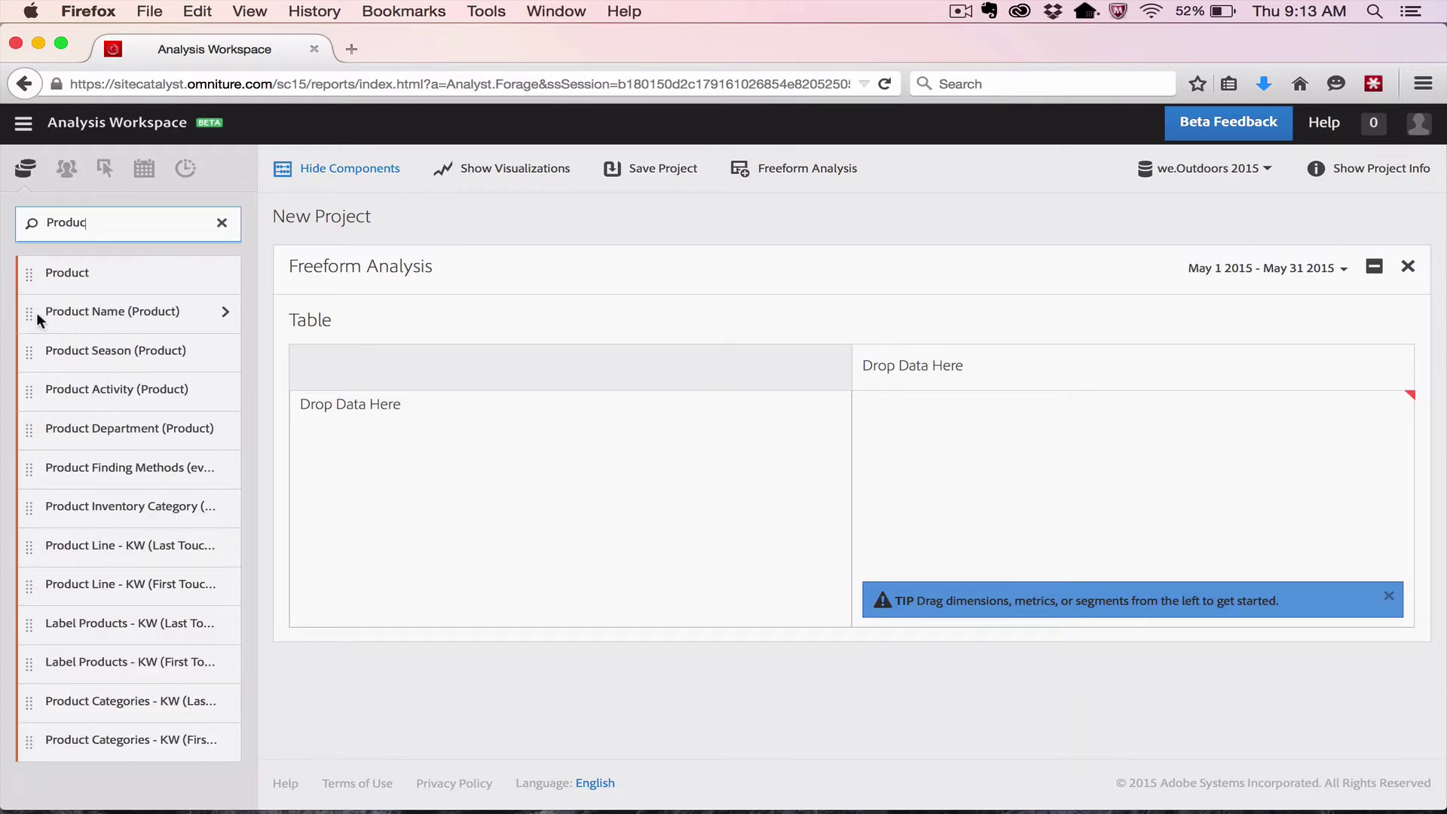
Step: Put Product Name (Product) in the table rows and add a Revenue metric column
left_click_drag(38, 314, 394, 470)
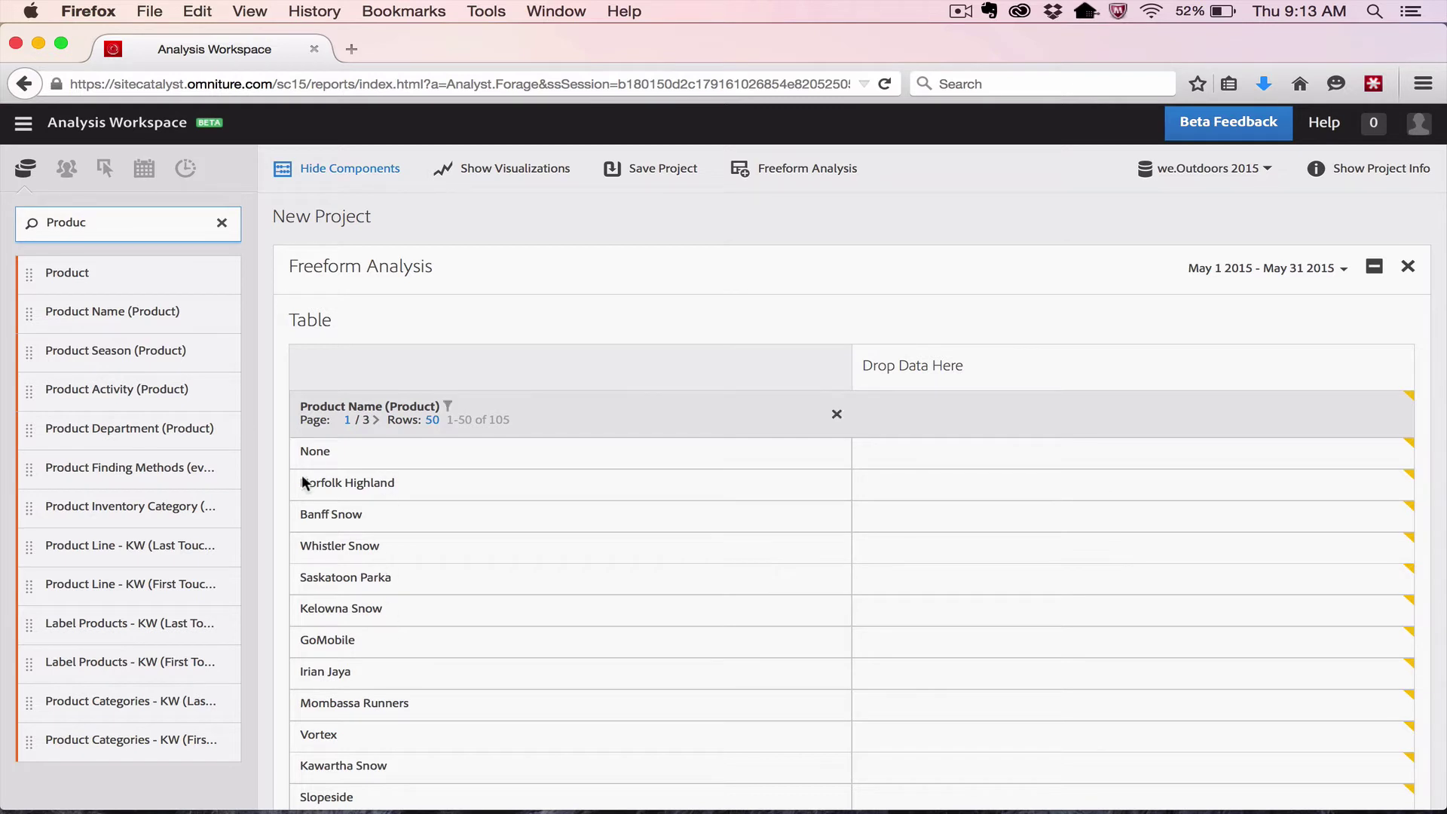
left_click(103, 170)
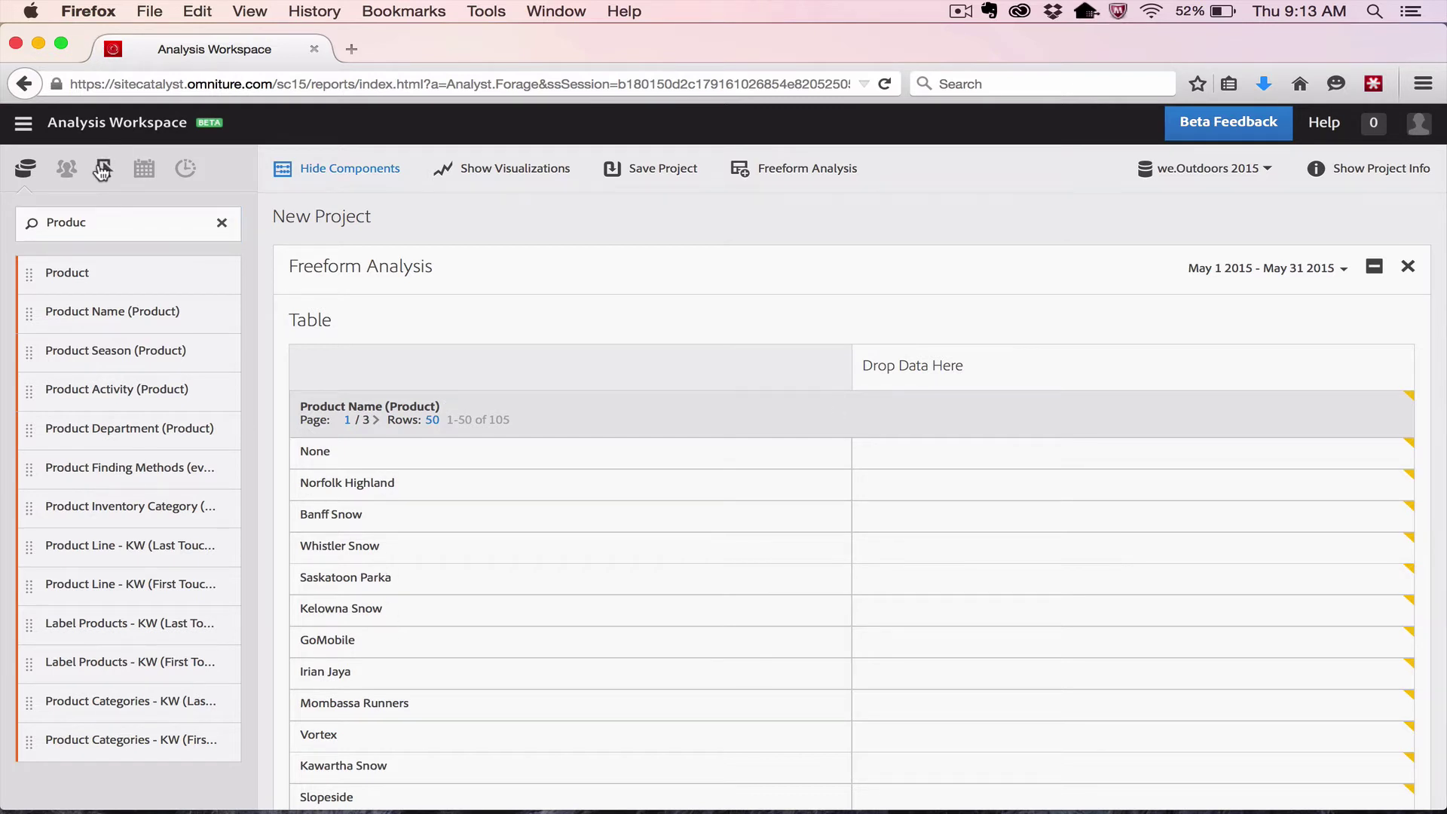
left_click(113, 224)
type("Revenue")
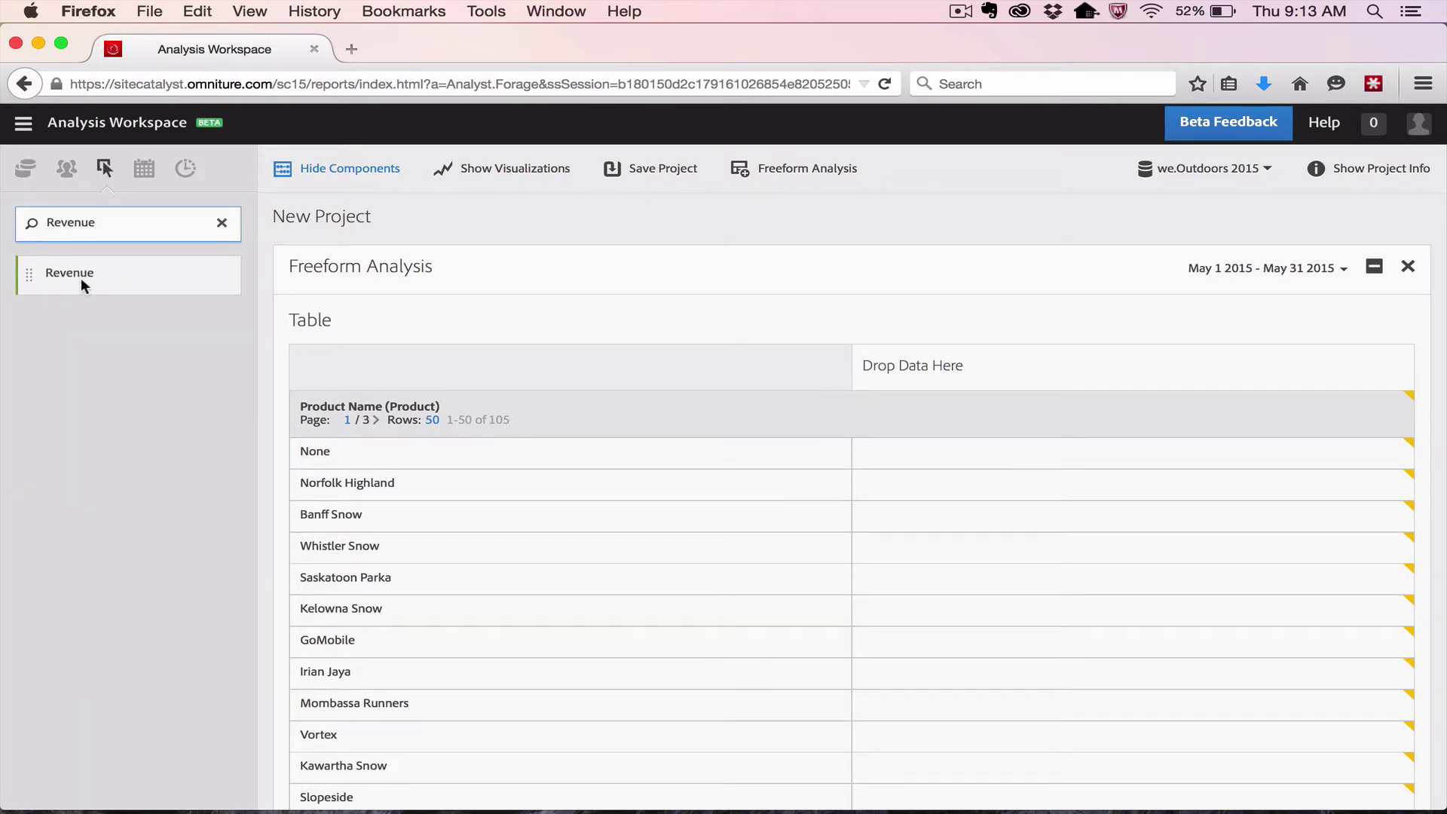
left_click_drag(79, 277, 958, 368)
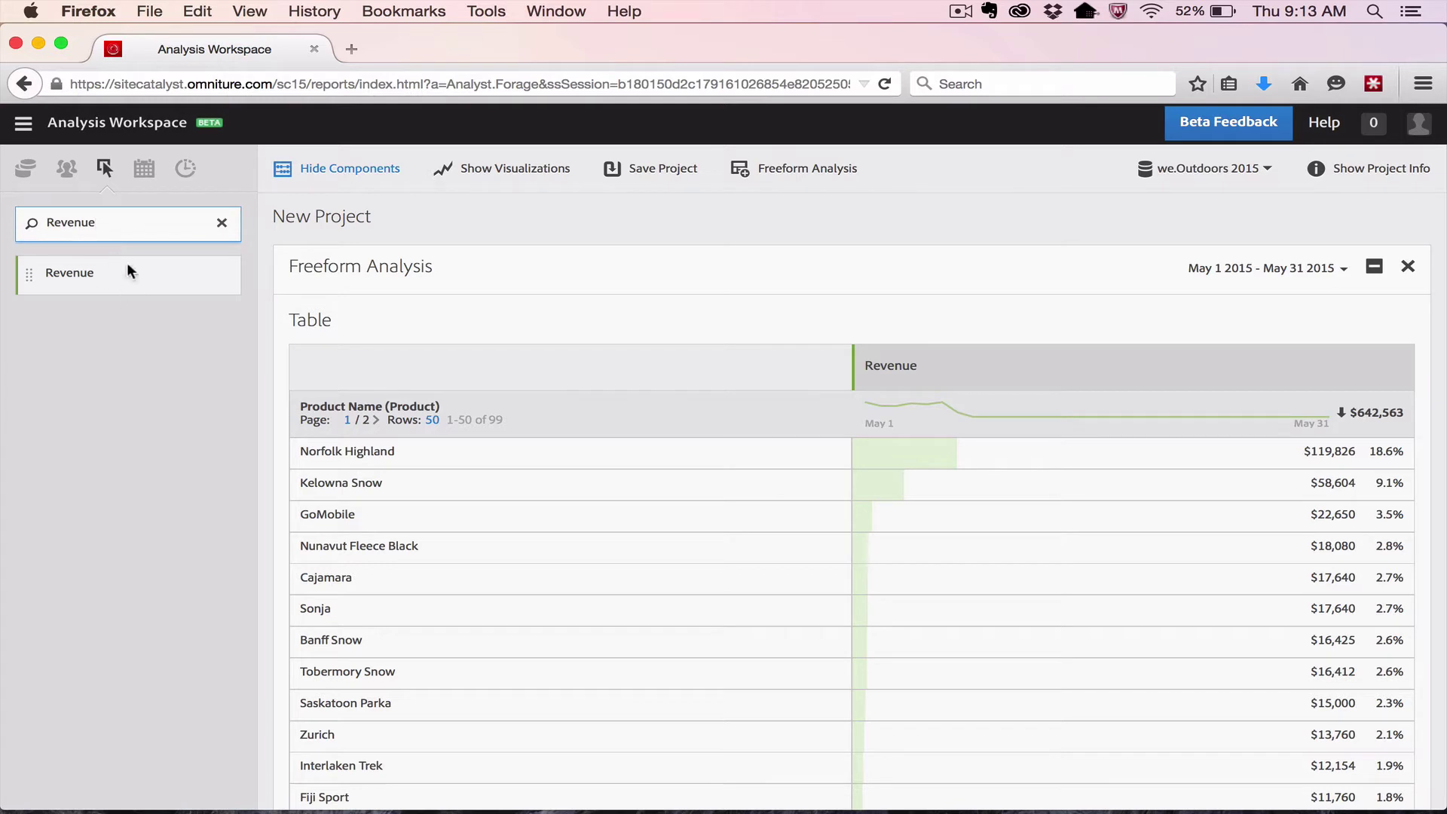
left_click(221, 223)
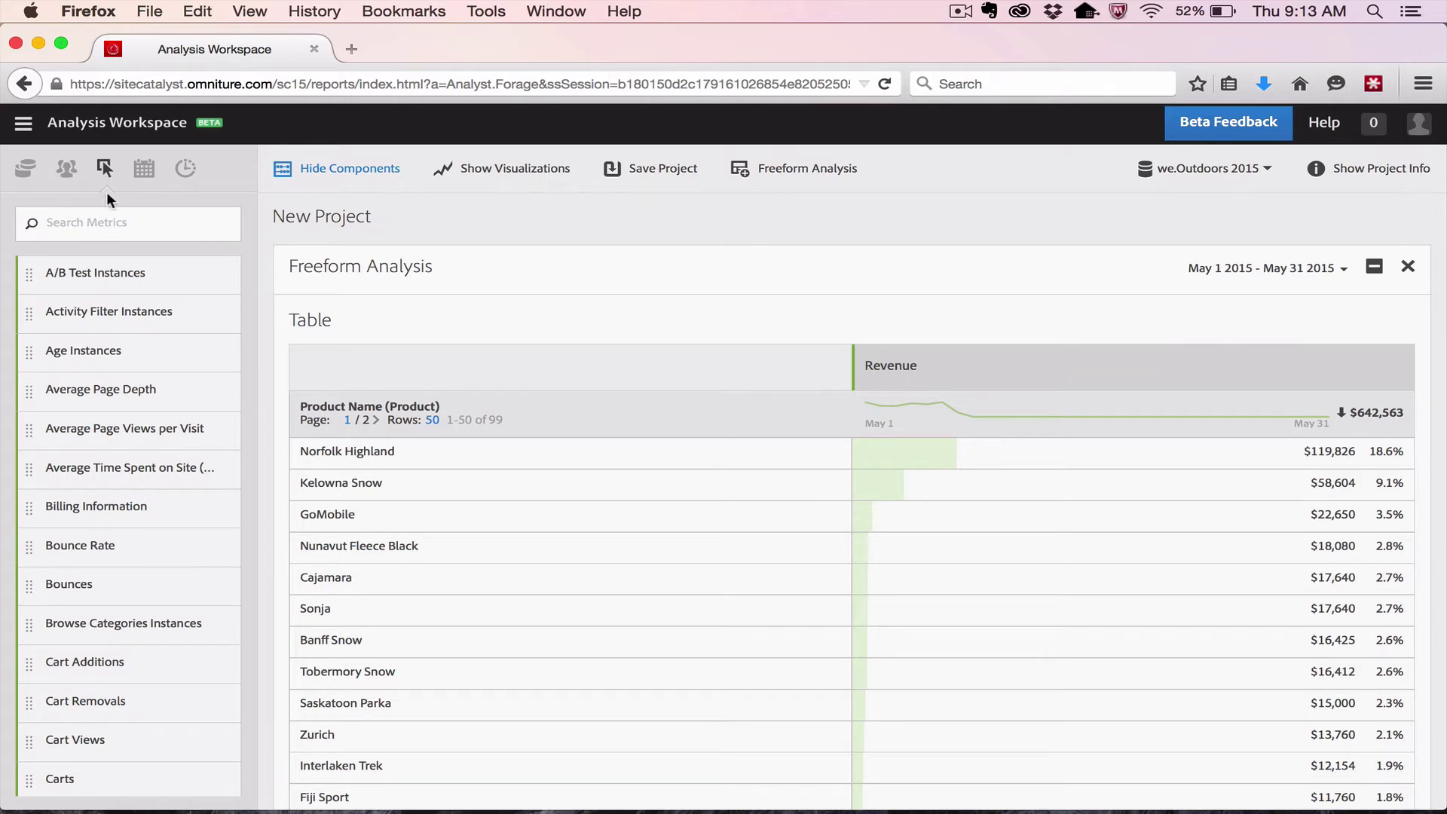
Step: Add Orders and Unique Visitors metric columns beside Revenue, found via searches 'Order' and 'Uniqu'
left_click(107, 220)
type("Order")
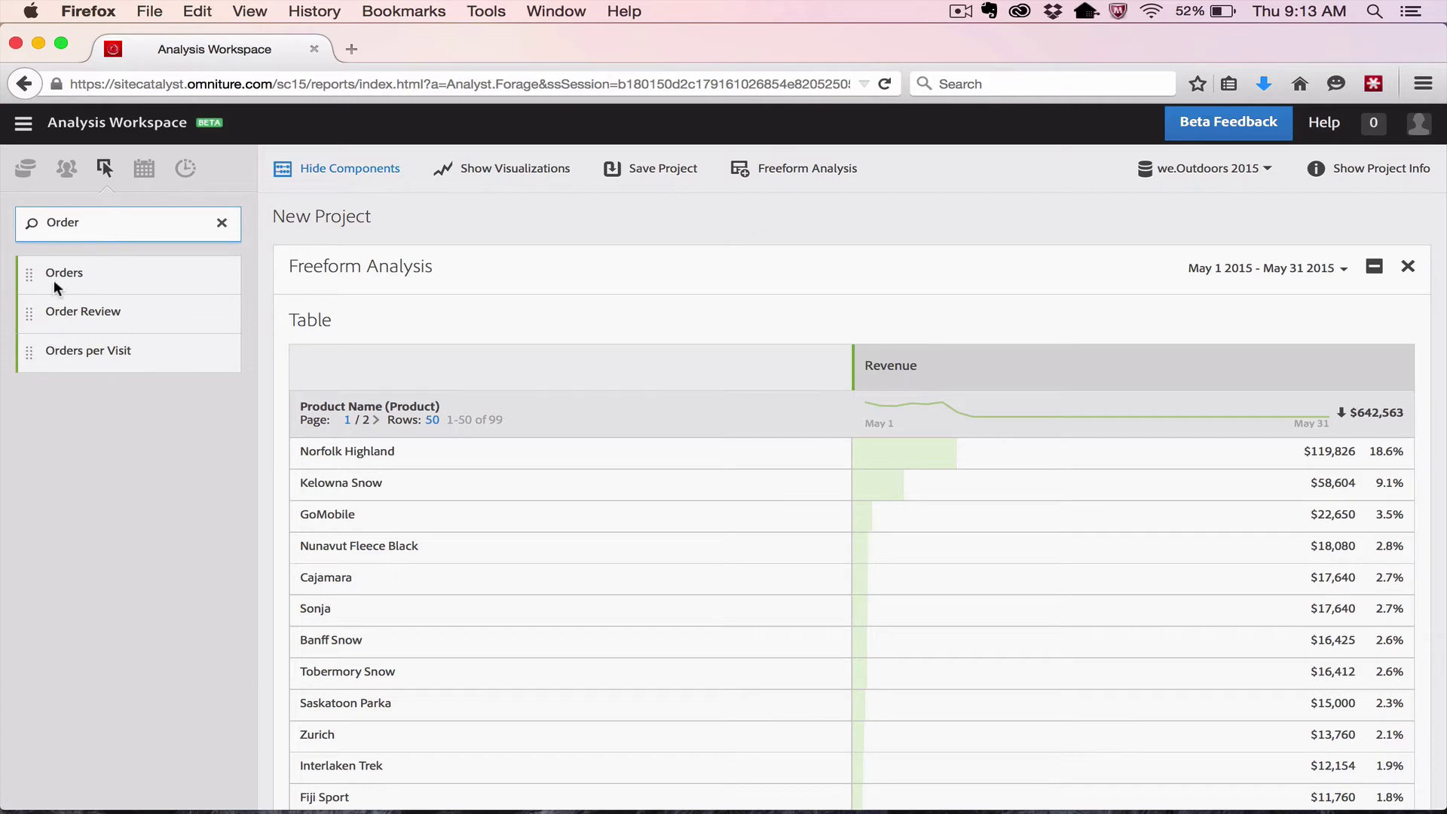
left_click_drag(54, 283, 1396, 364)
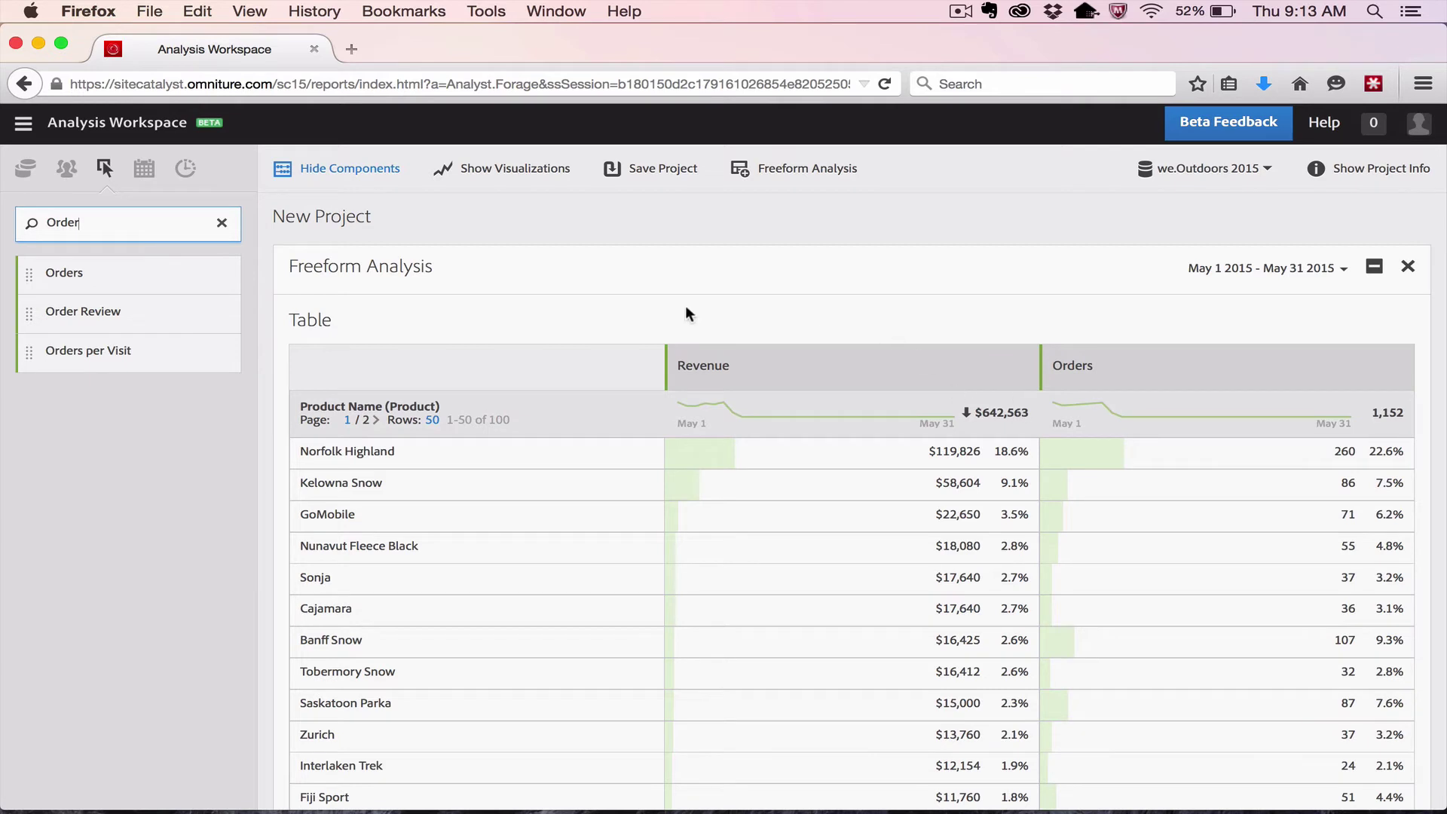
left_click(221, 224)
left_click(189, 223)
type("Uniqu")
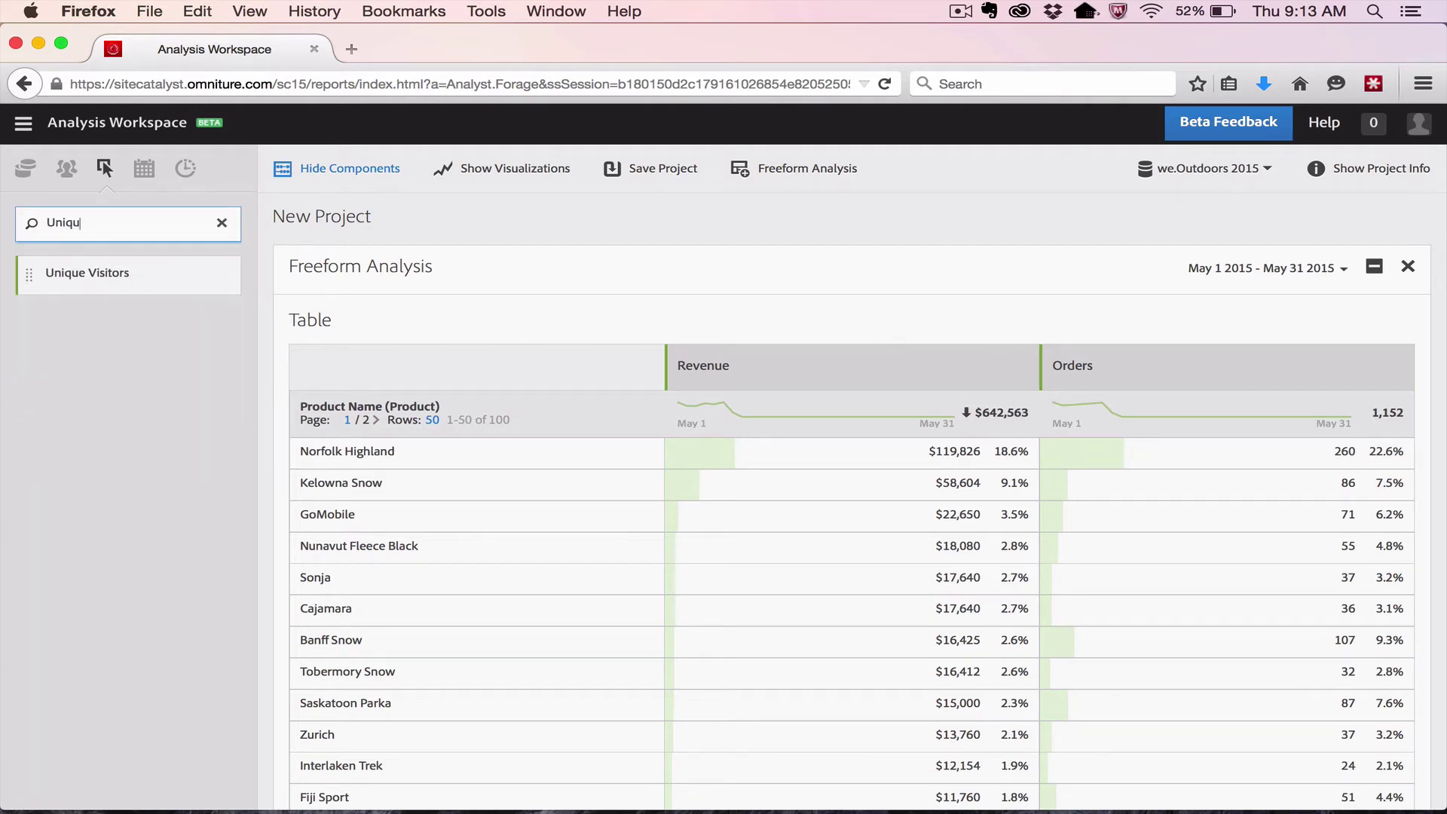
mouse_move(101, 279)
left_mouse_down()
mouse_move(520, 301)
mouse_move(671, 380)
mouse_move(739, 339)
mouse_move(1008, 381)
mouse_move(1052, 372)
mouse_move(953, 365)
mouse_move(1005, 379)
mouse_move(1021, 377)
mouse_move(927, 346)
mouse_move(927, 358)
mouse_move(1102, 359)
mouse_move(1039, 384)
left_mouse_up()
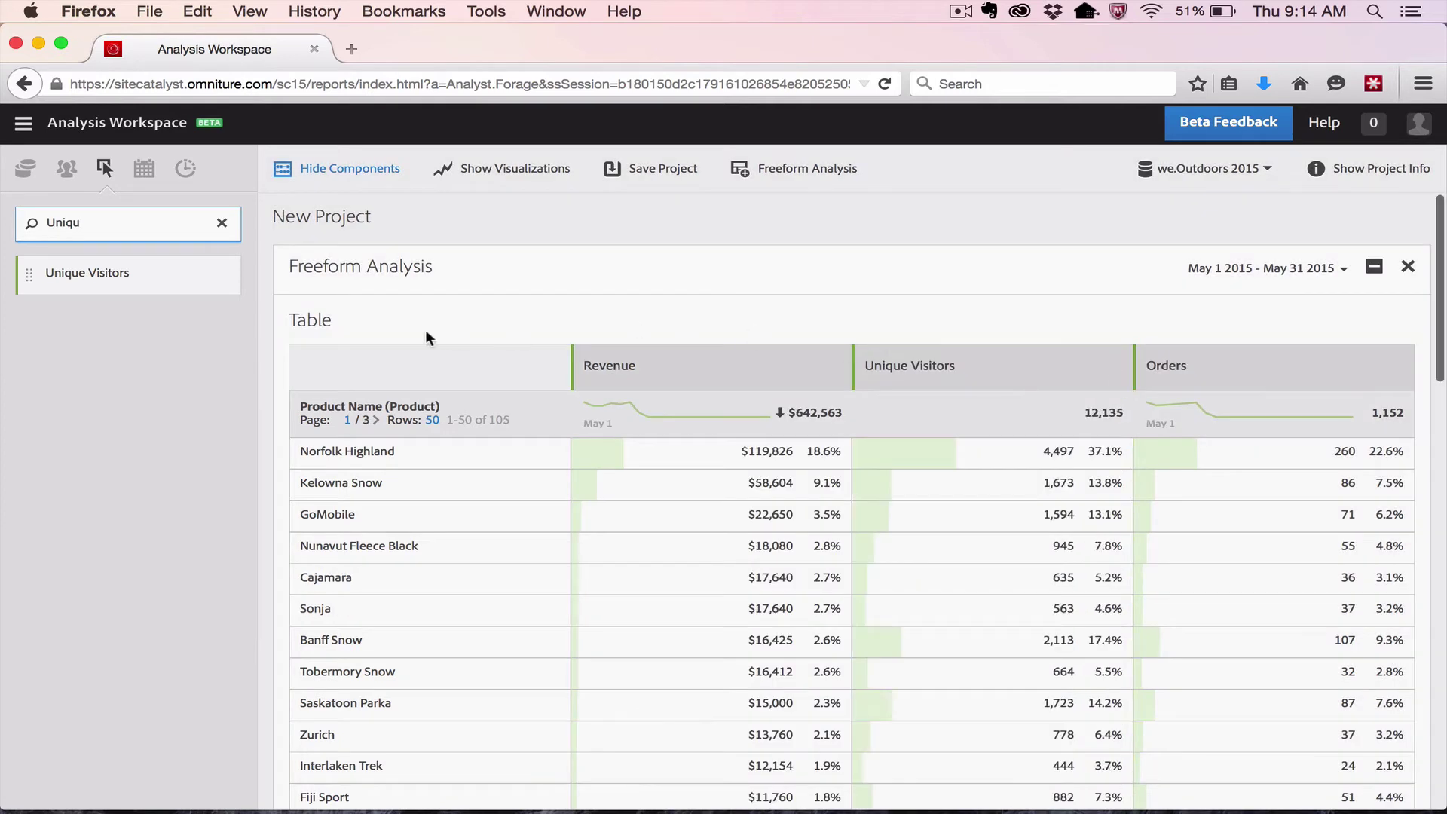
Step: Search segments for 'Customer' and apply Gold Membership Customers to the Revenue column
left_click(67, 172)
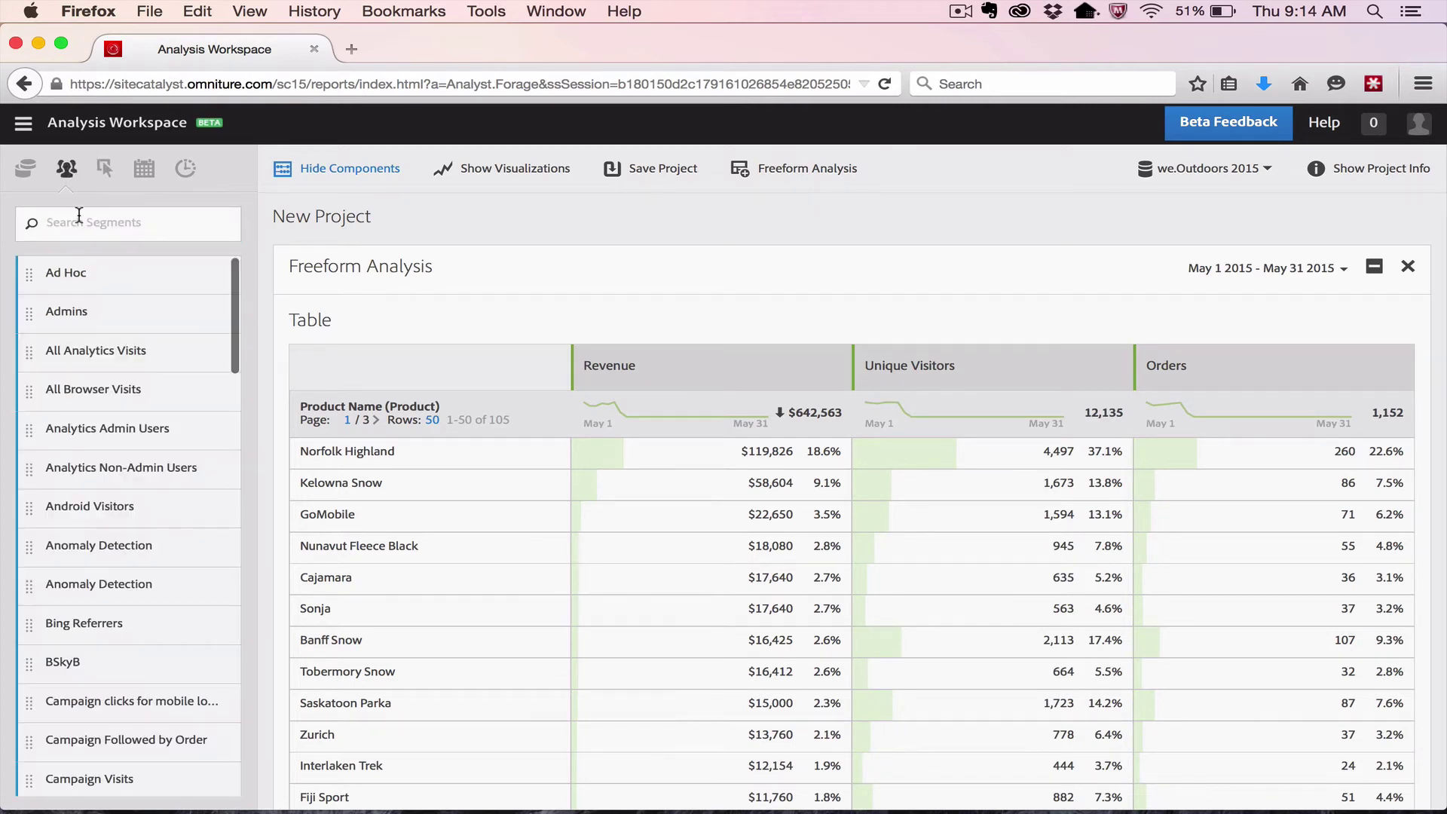
left_click(82, 223)
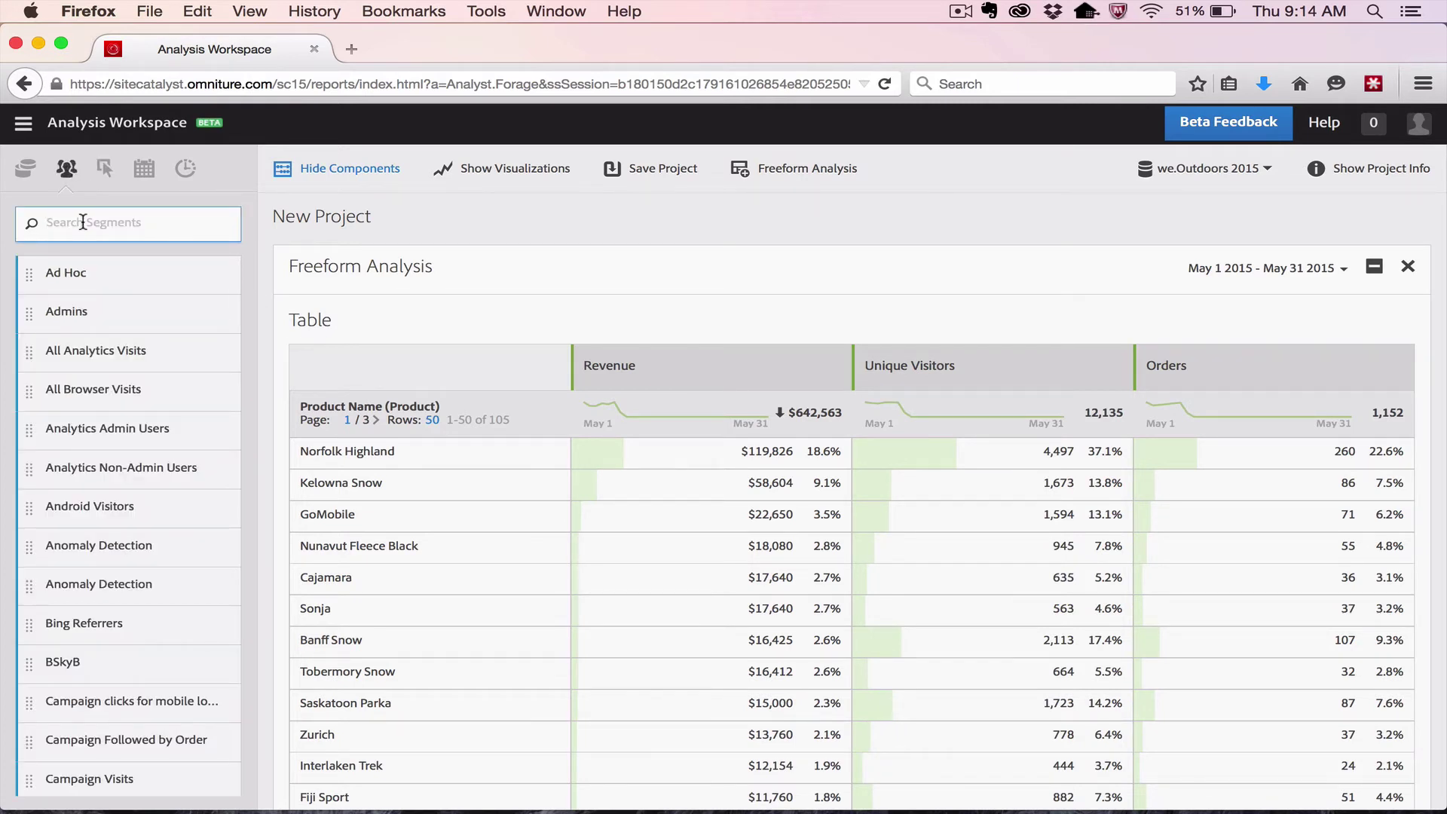
type("Customer")
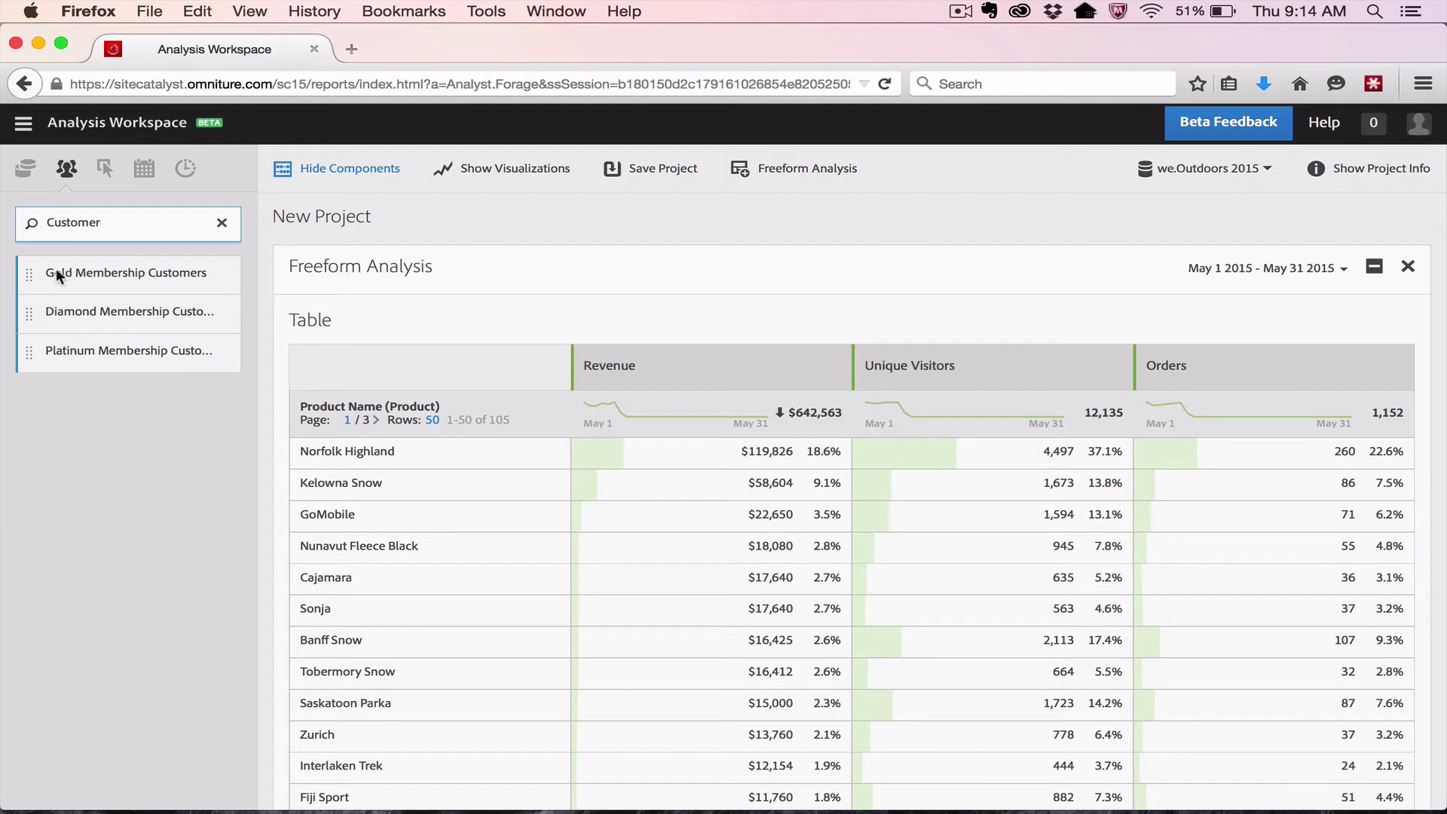
left_click_drag(47, 271, 676, 355)
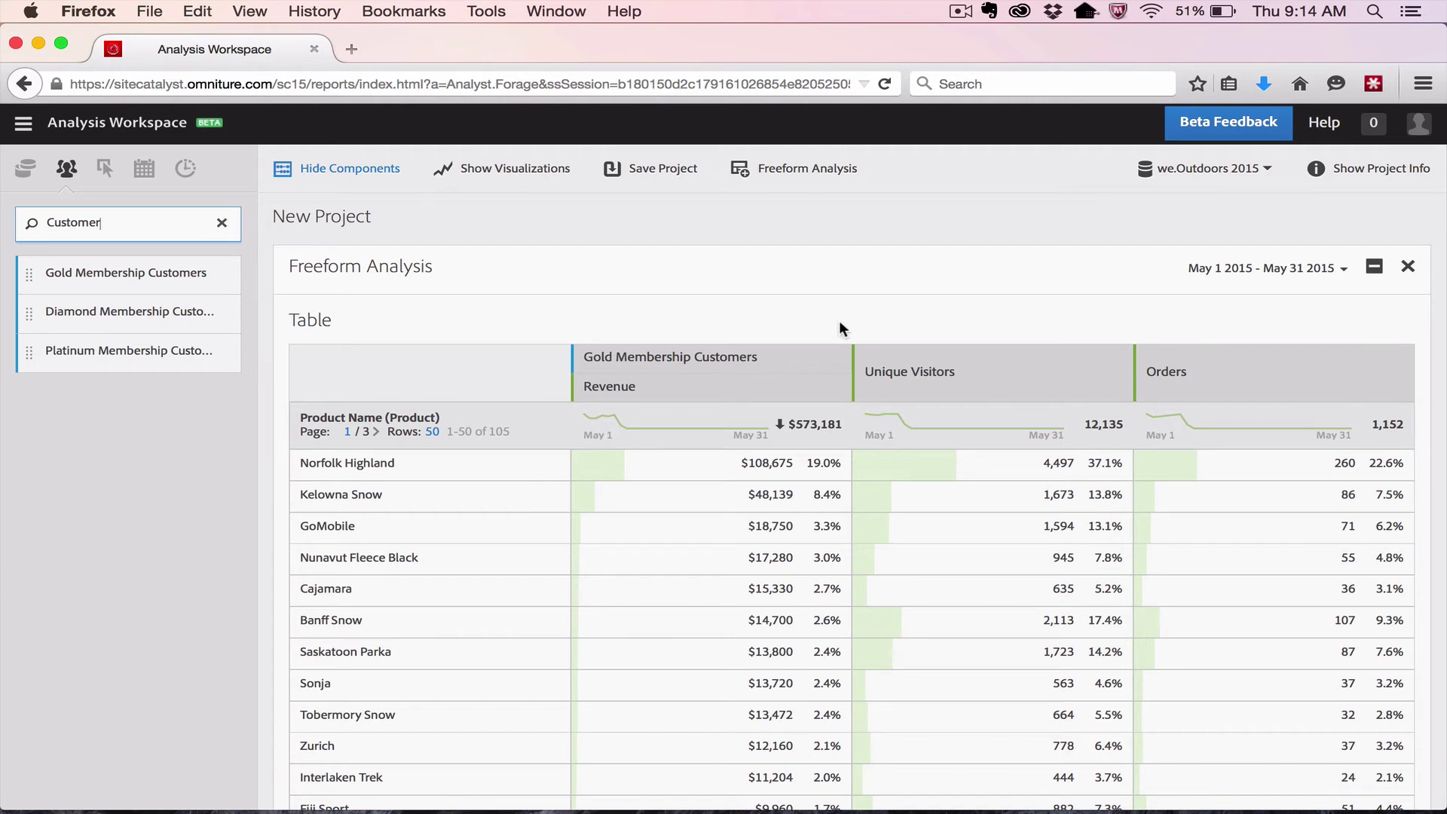
Step: Remove the Gold Membership Customers segment and clear the table rows, keeping Revenue, Unique Visitors and Orders columns
mouse_move(843, 363)
left_click(834, 360)
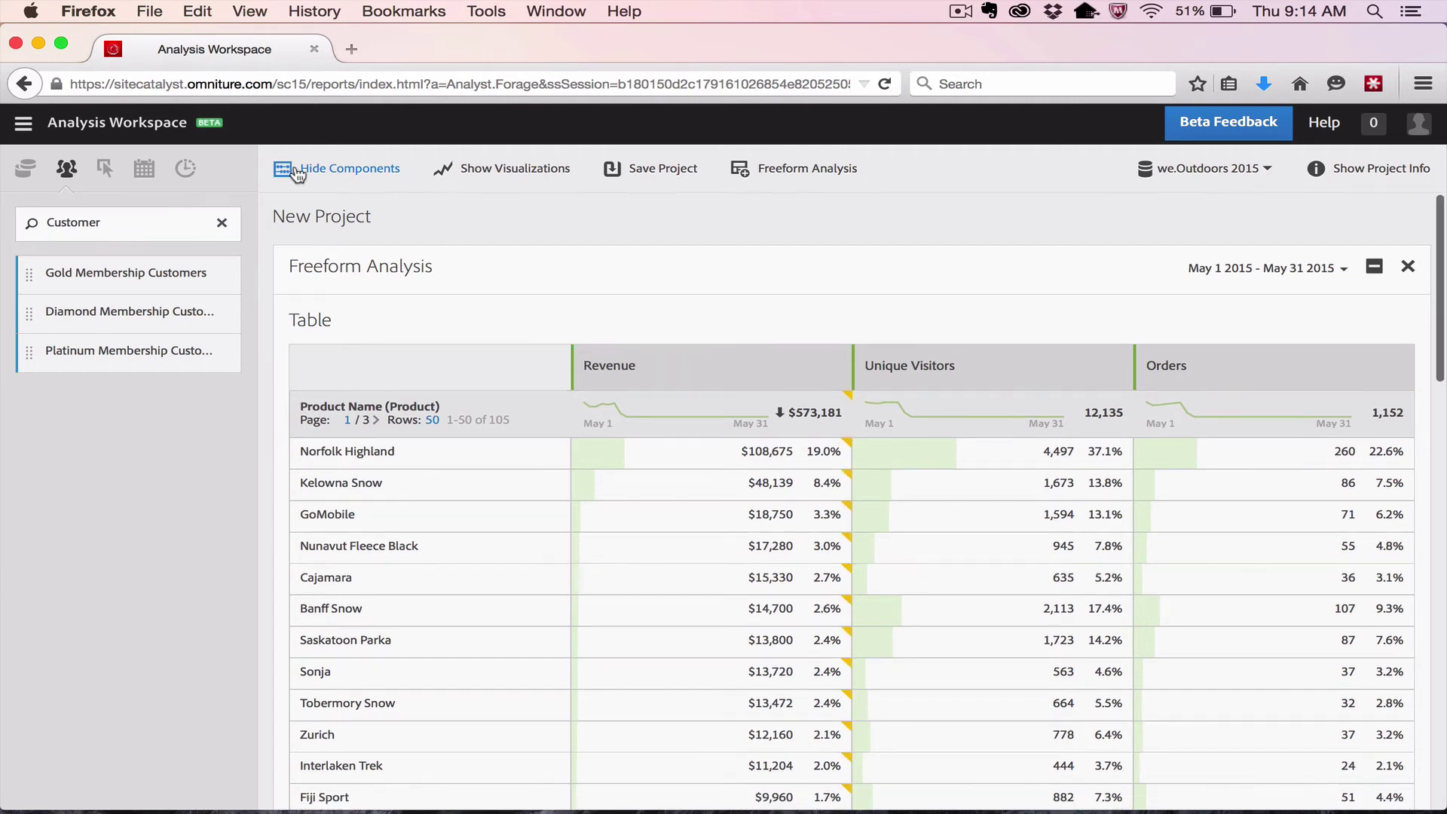
left_click(104, 168)
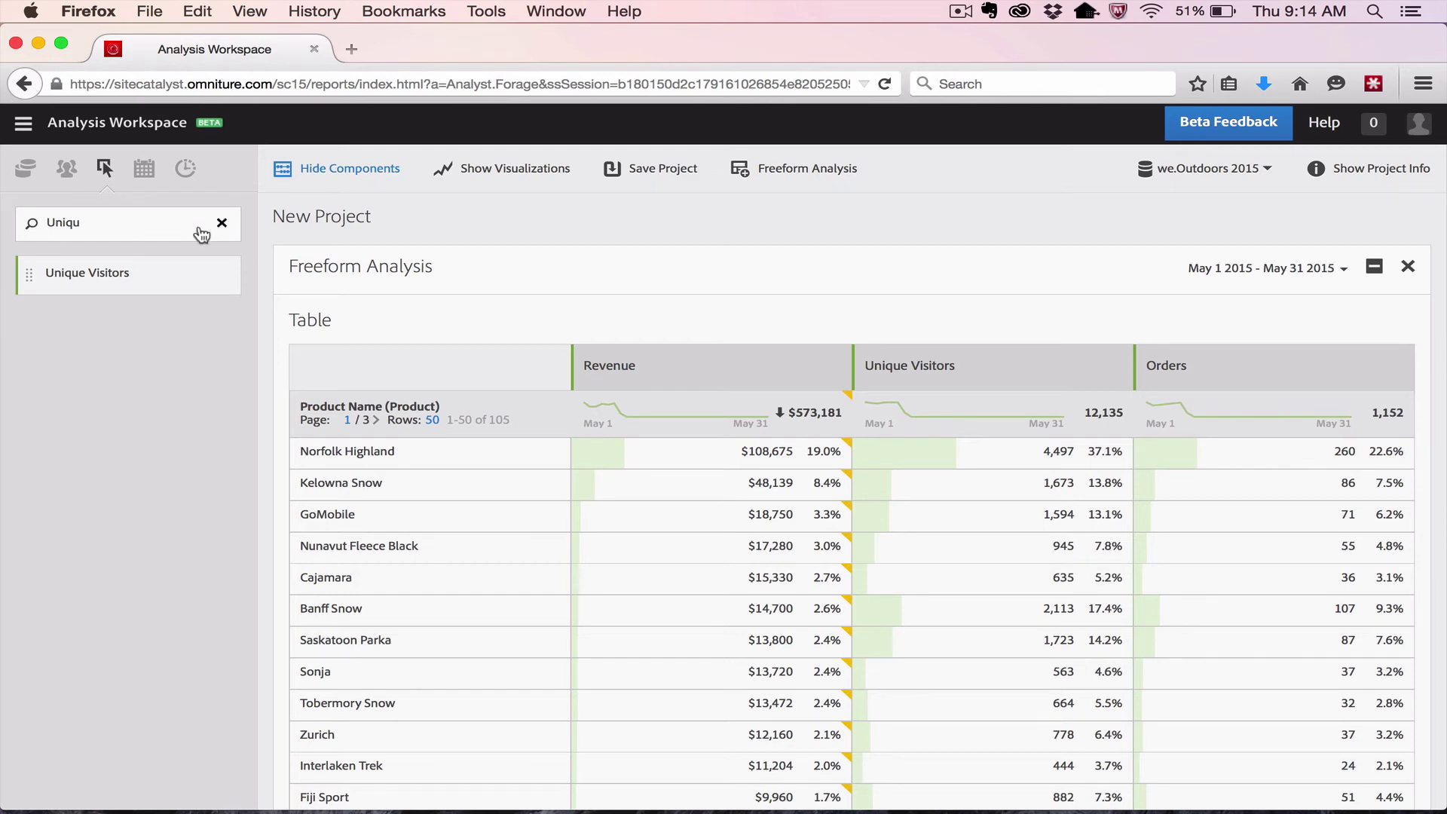
left_click_drag(88, 271, 386, 409)
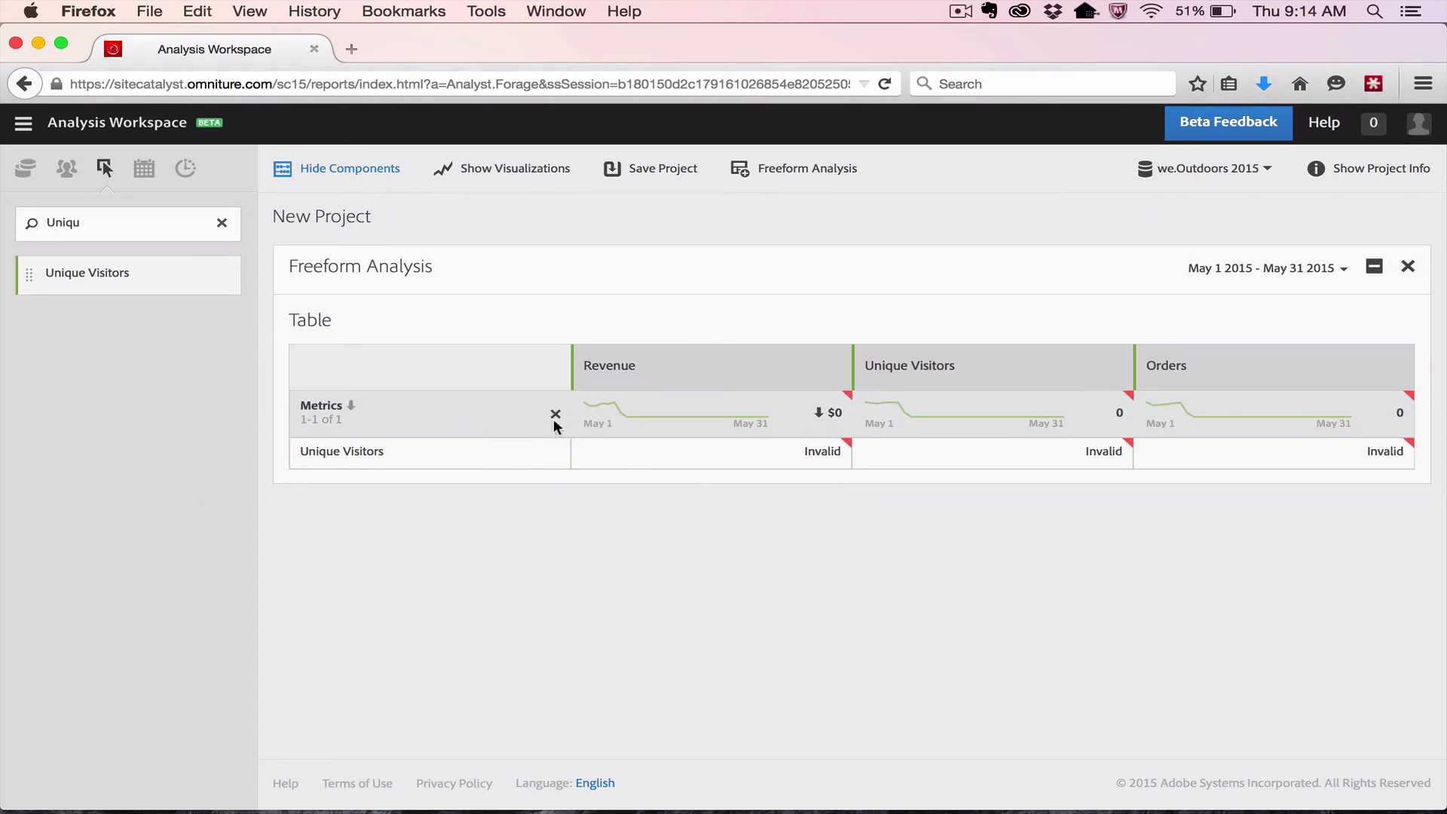
left_click(556, 418)
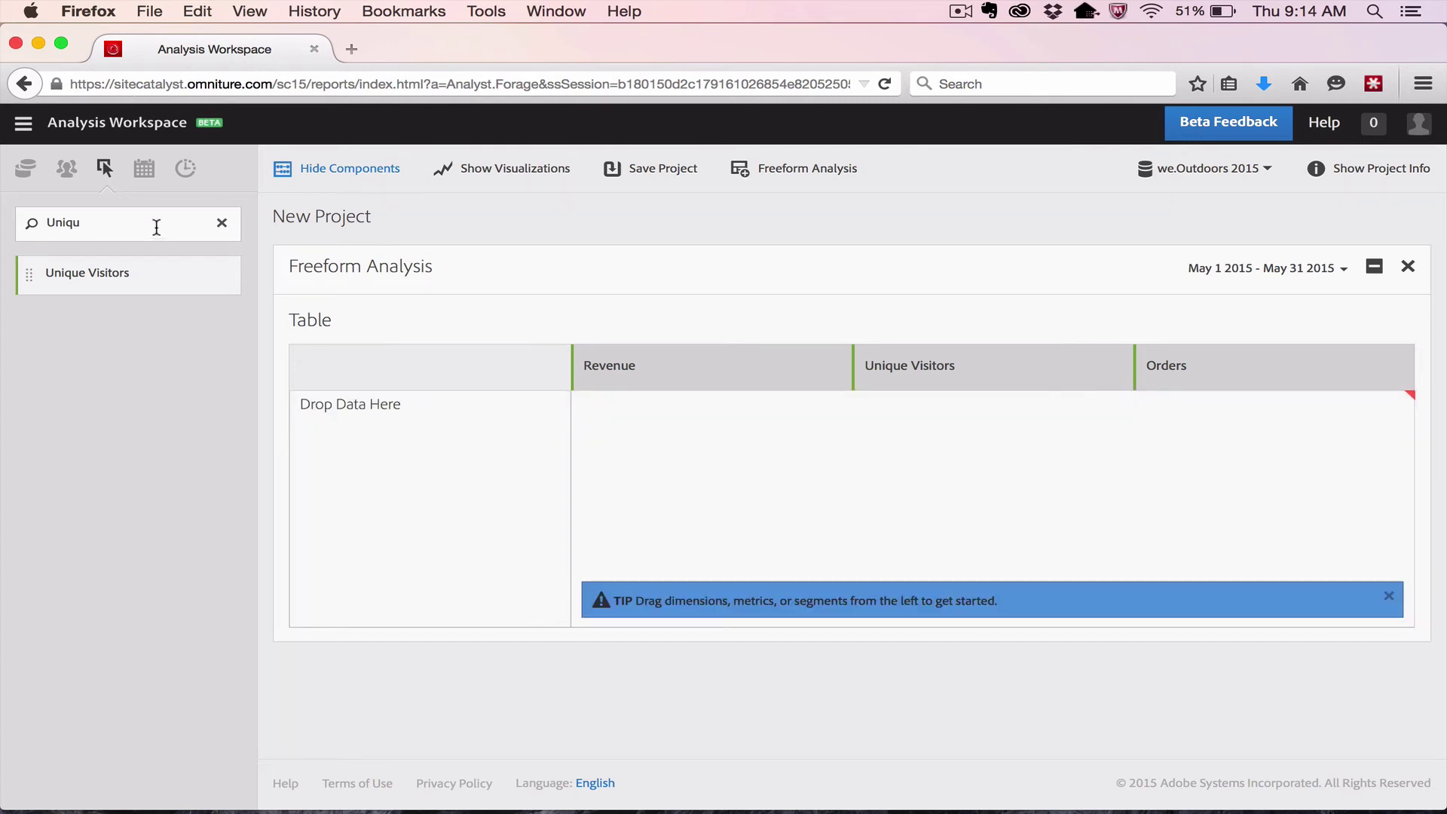
left_click(144, 170)
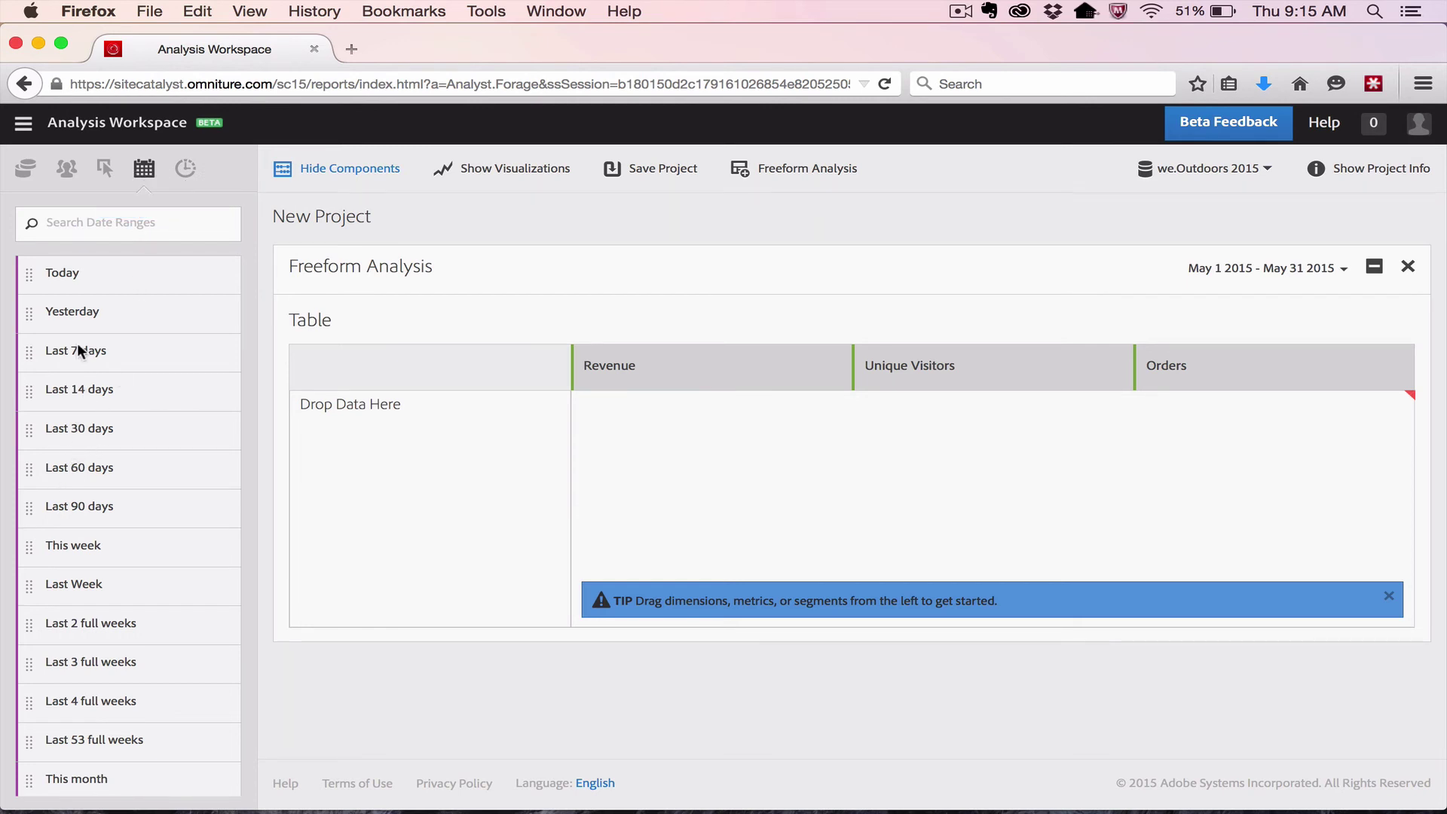
Step: Scope each of the Revenue, Unique Visitors and Orders columns to the Last 7 days range
left_click_drag(77, 342, 763, 354)
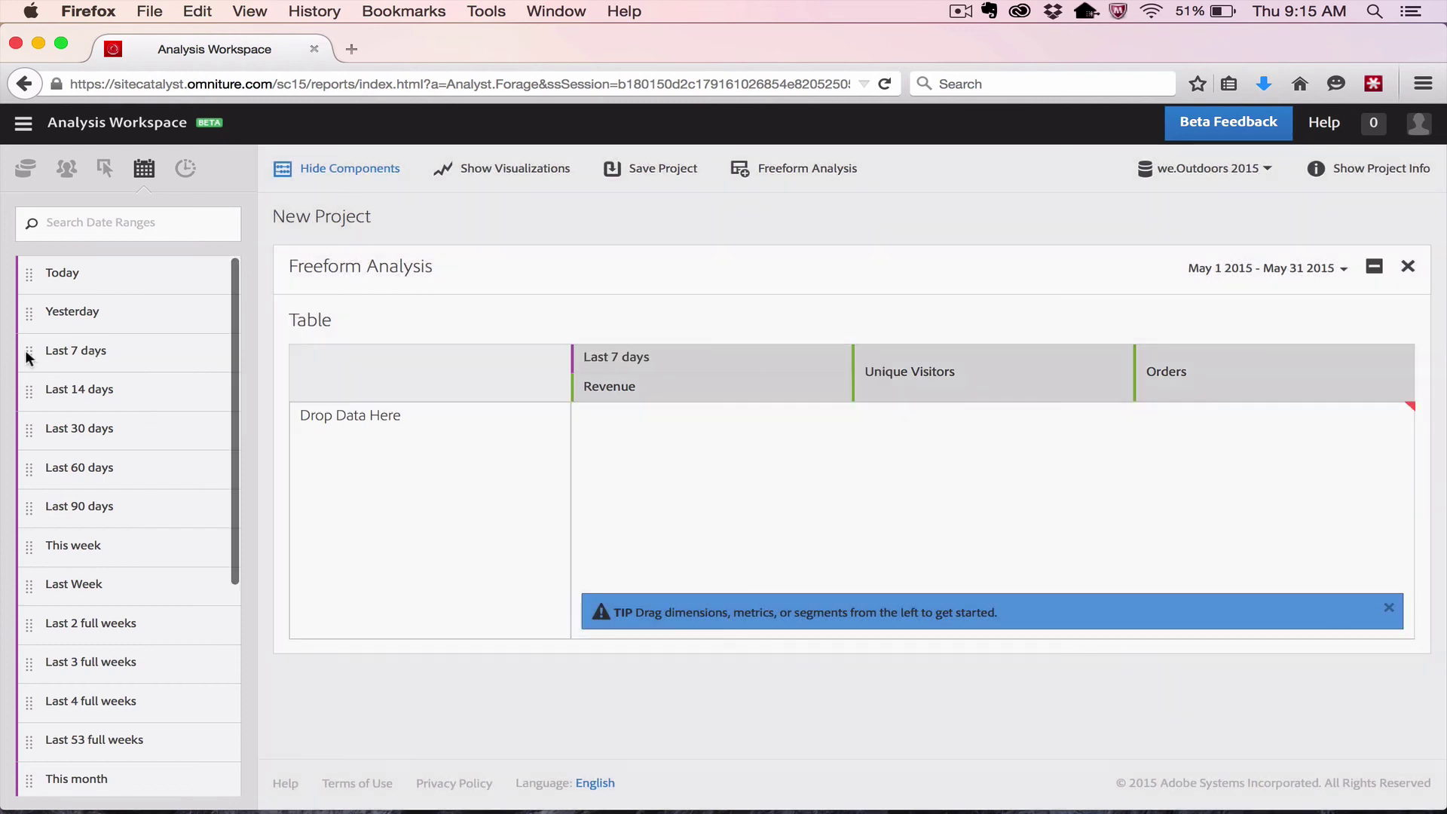
left_click_drag(45, 354, 1007, 358)
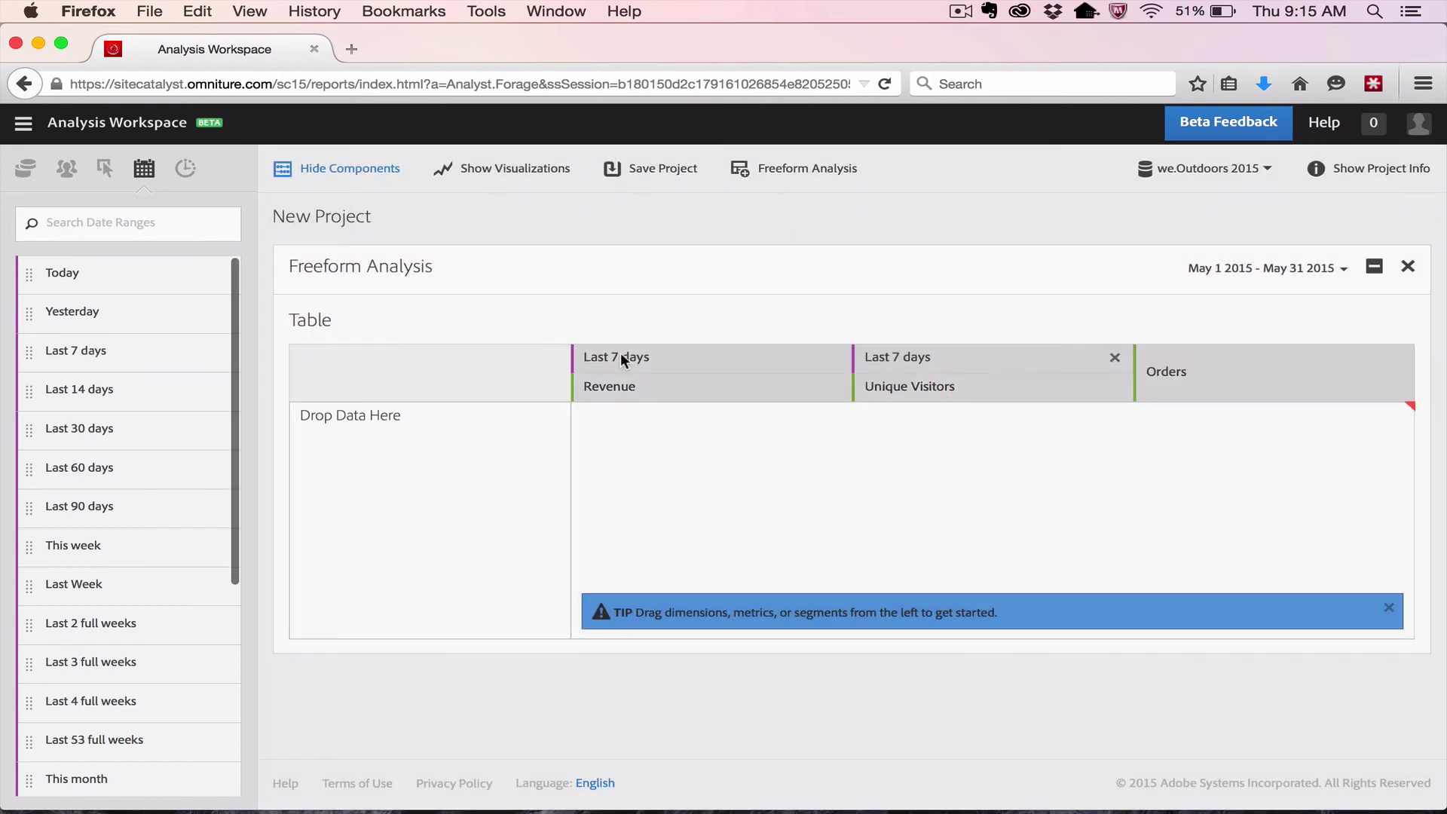
left_click_drag(45, 352, 1163, 350)
left_click(184, 170)
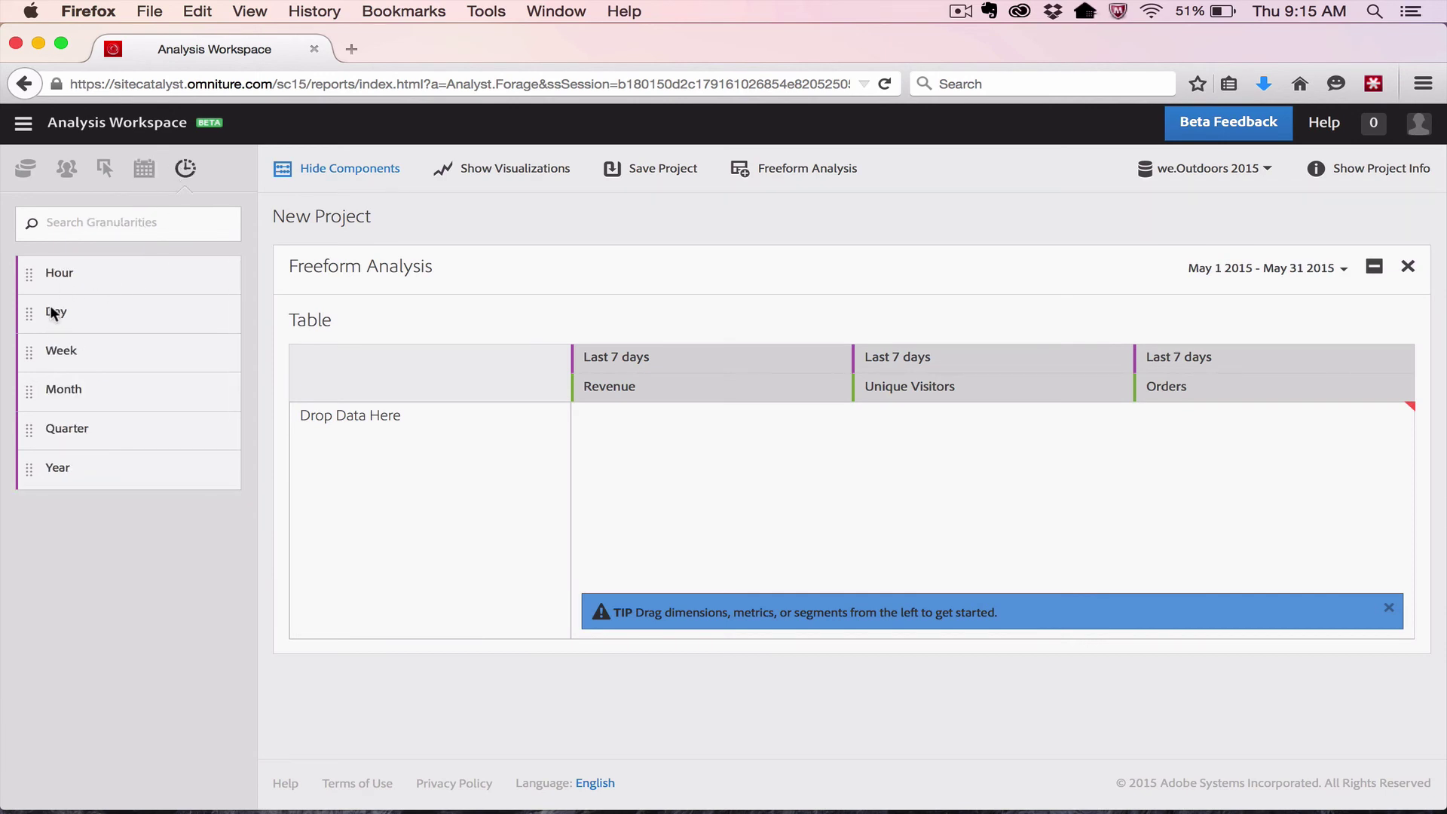
Step: Break the rows down by Day and sort them ascending, May 1 to May 7, 2015
left_click_drag(51, 313, 373, 507)
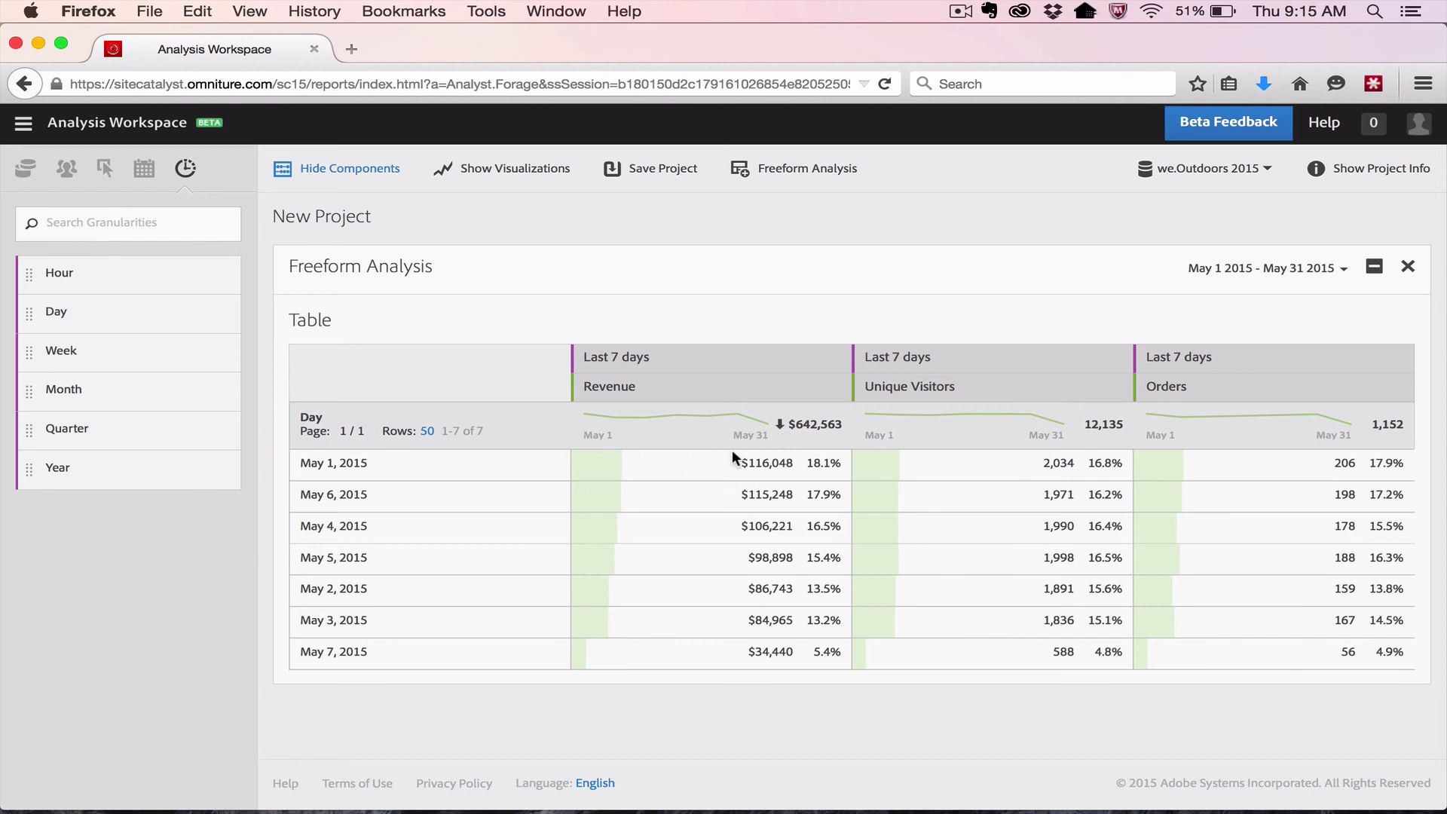
left_click(333, 419)
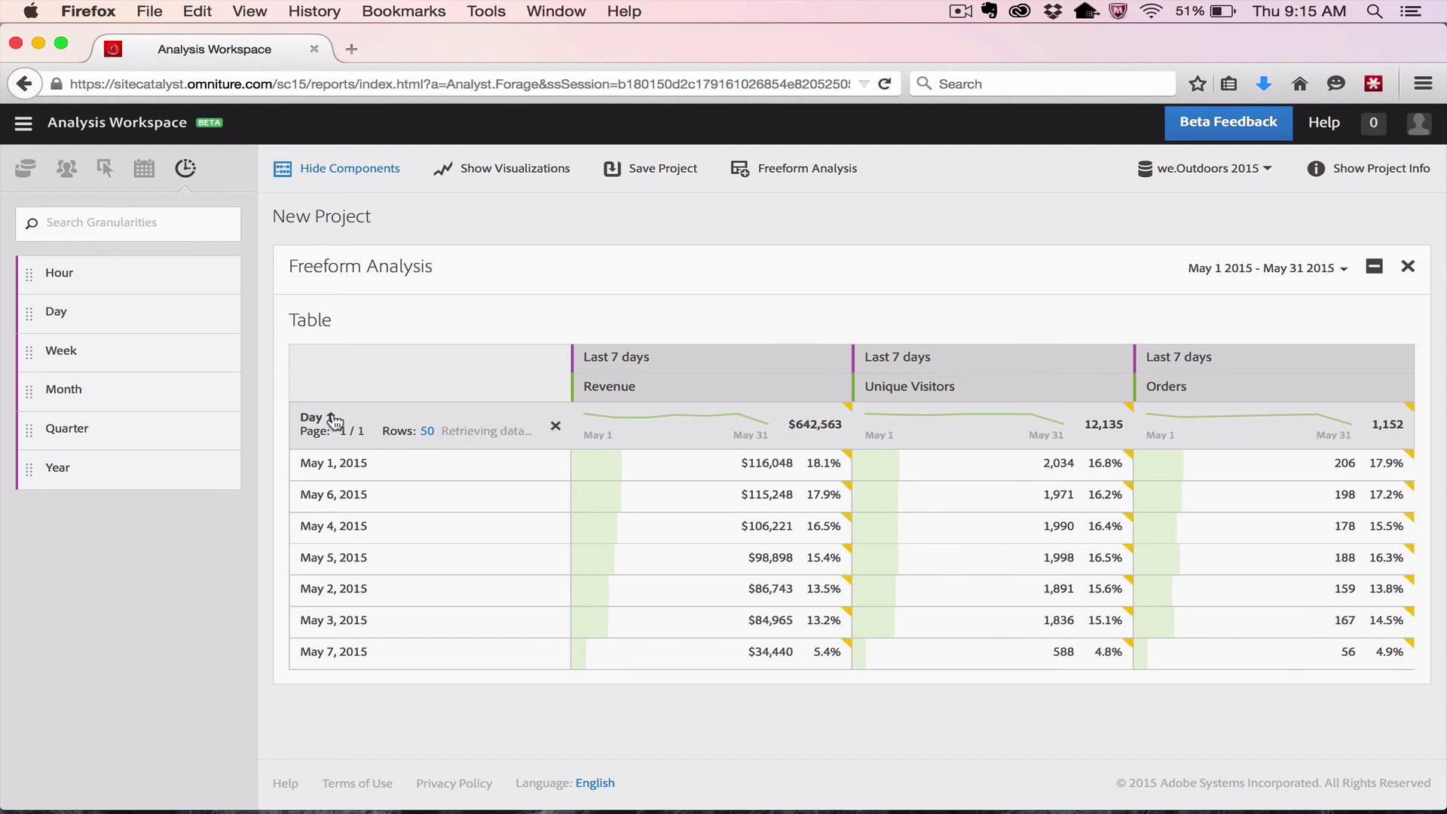